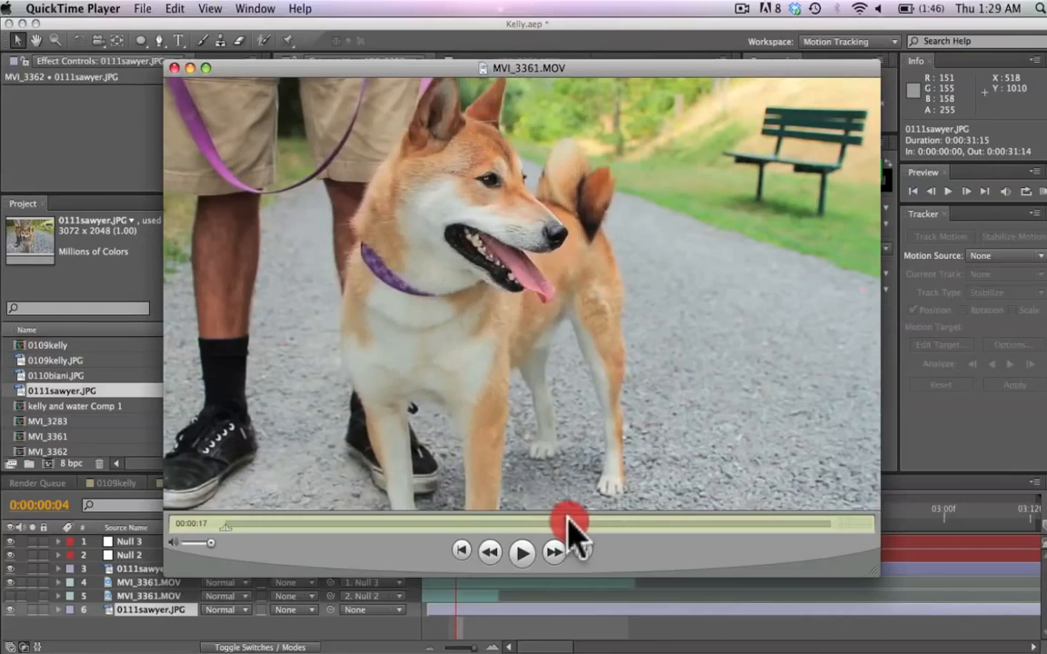
- Play back MVI_3361.MOV in QuickTime Player to review the dog footage around 27 seconds
left_click_drag(568, 519, 693, 525)
left_click(522, 551)
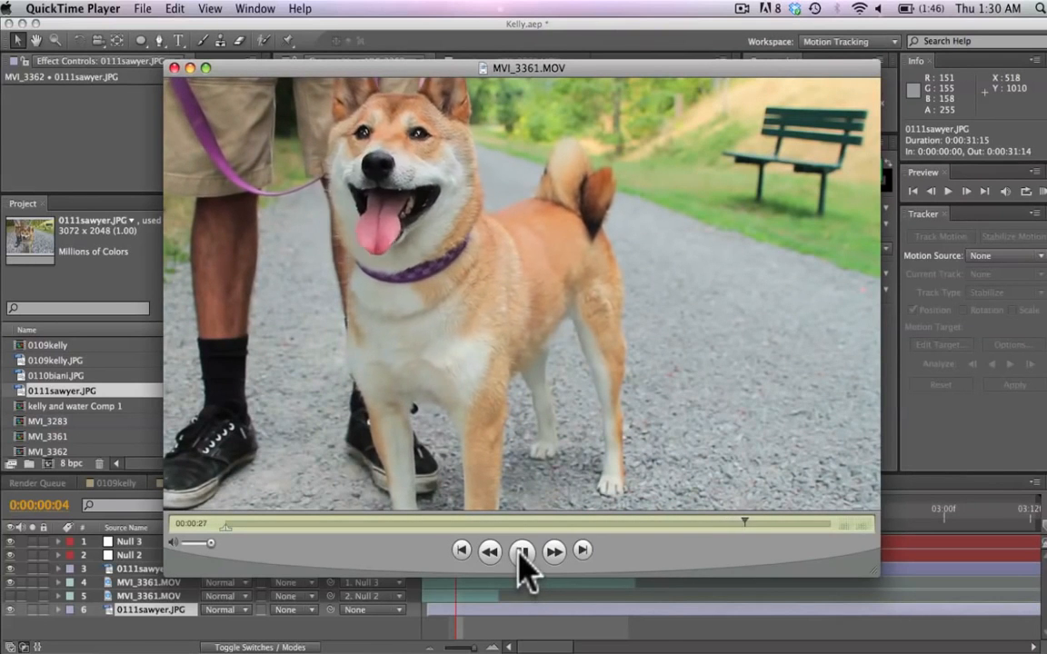
left_click(522, 551)
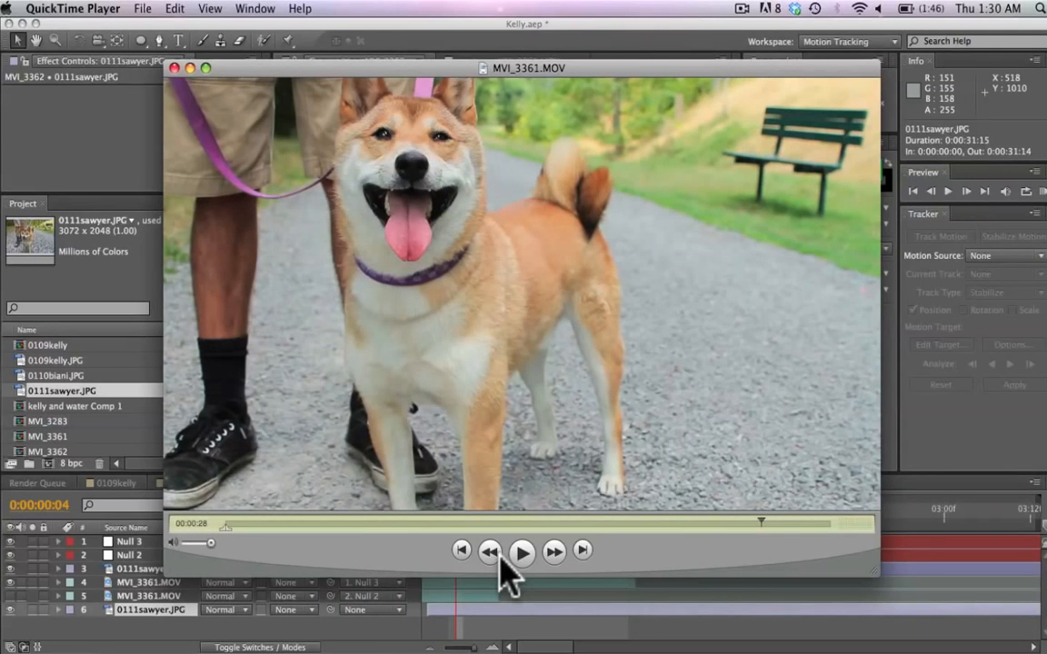
- Switch to After Effects and create a new composition from the still image 0111sawyer.JPG
left_click(155, 640)
left_click(77, 389)
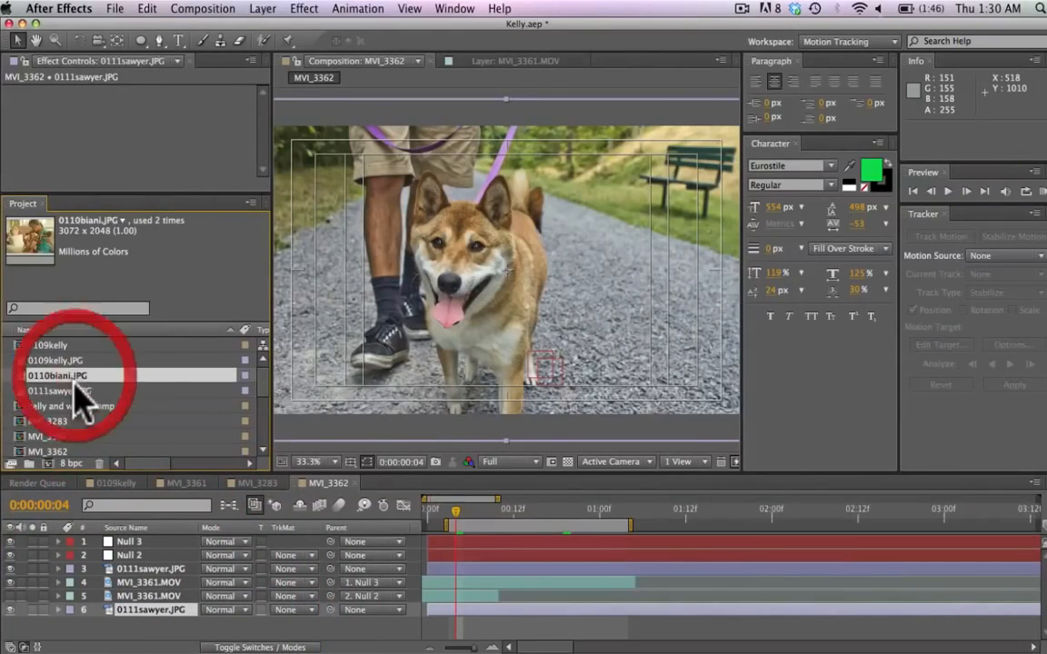
left_click_drag(40, 455, 39, 449)
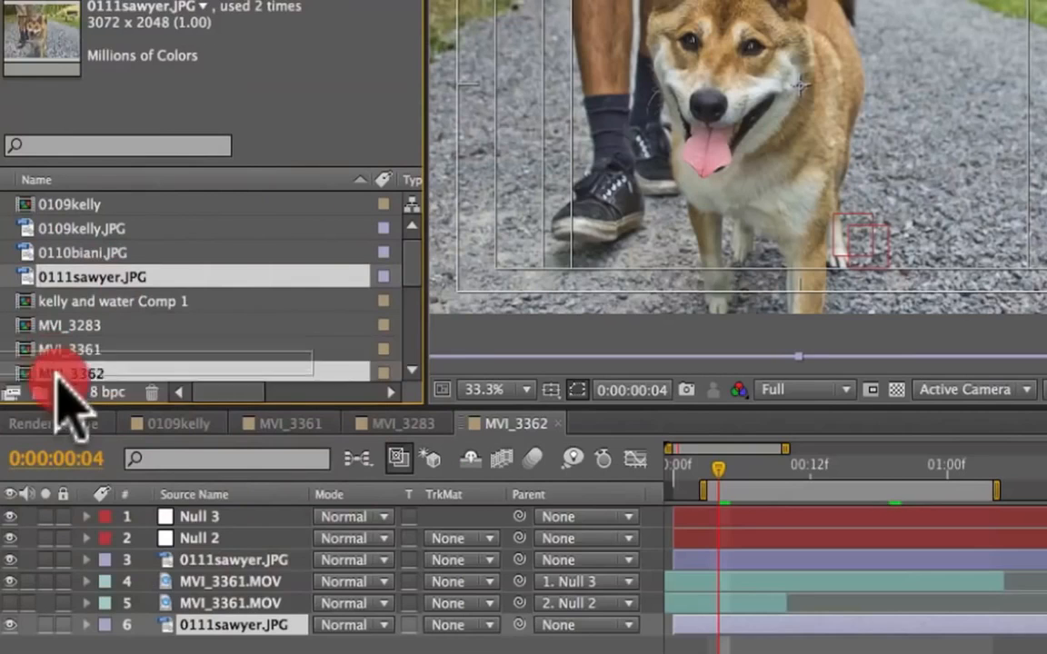
left_click_drag(56, 374, 68, 392)
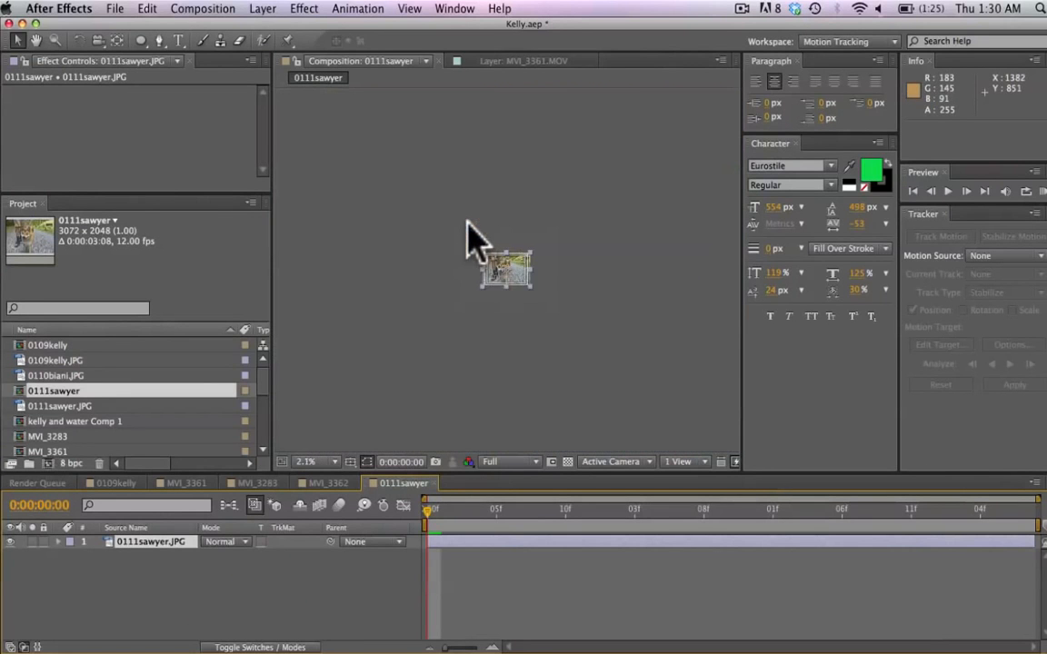
scroll(468, 223, "up", 3)
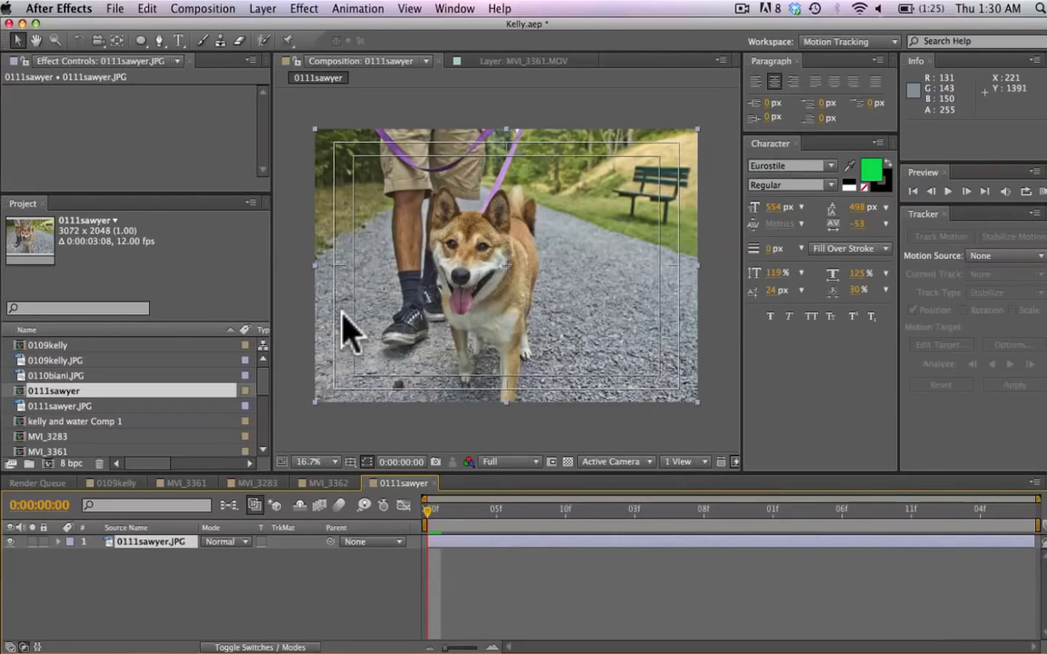
- Resize the 0111sawyer composition to 1920 px wide and 1080 px high
key("super+k")
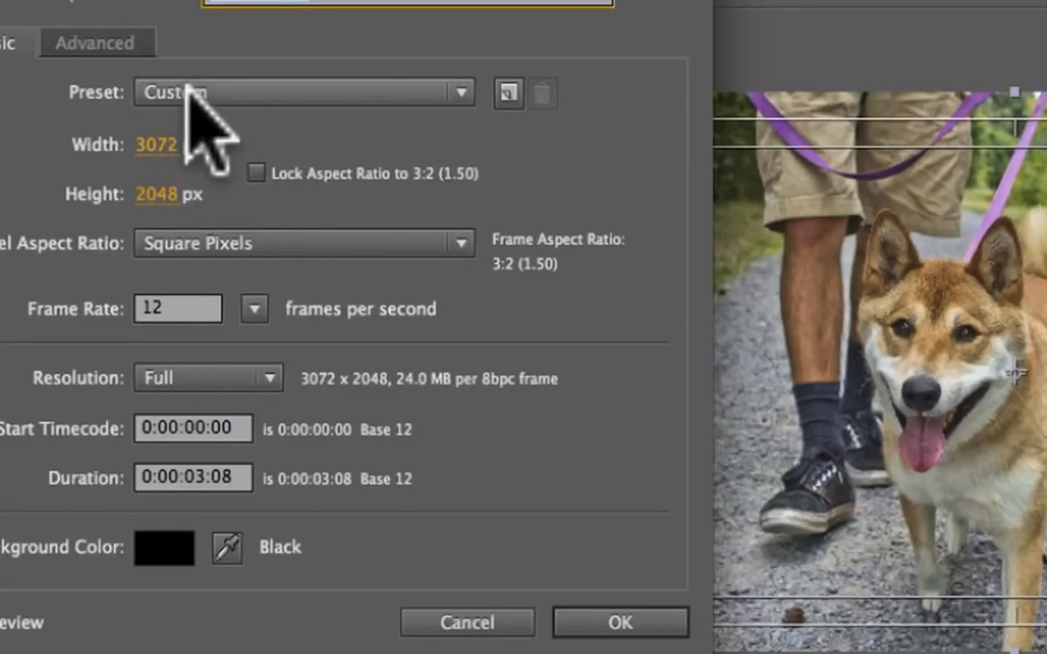
left_click(171, 145)
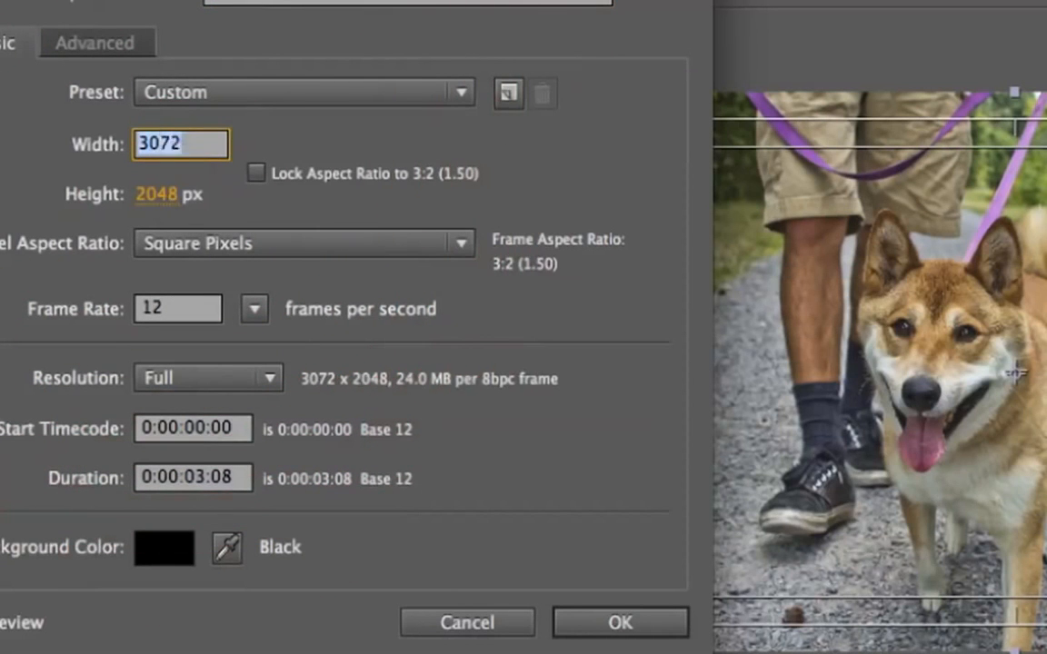
type("1920")
key("Tab")
type("1080")
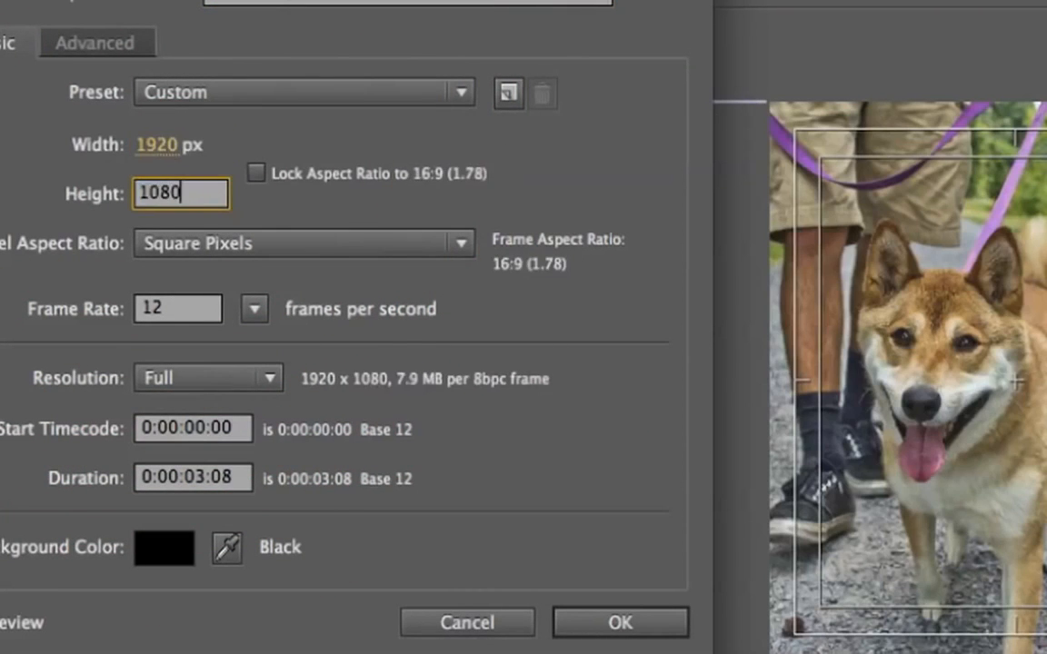
key("Tab")
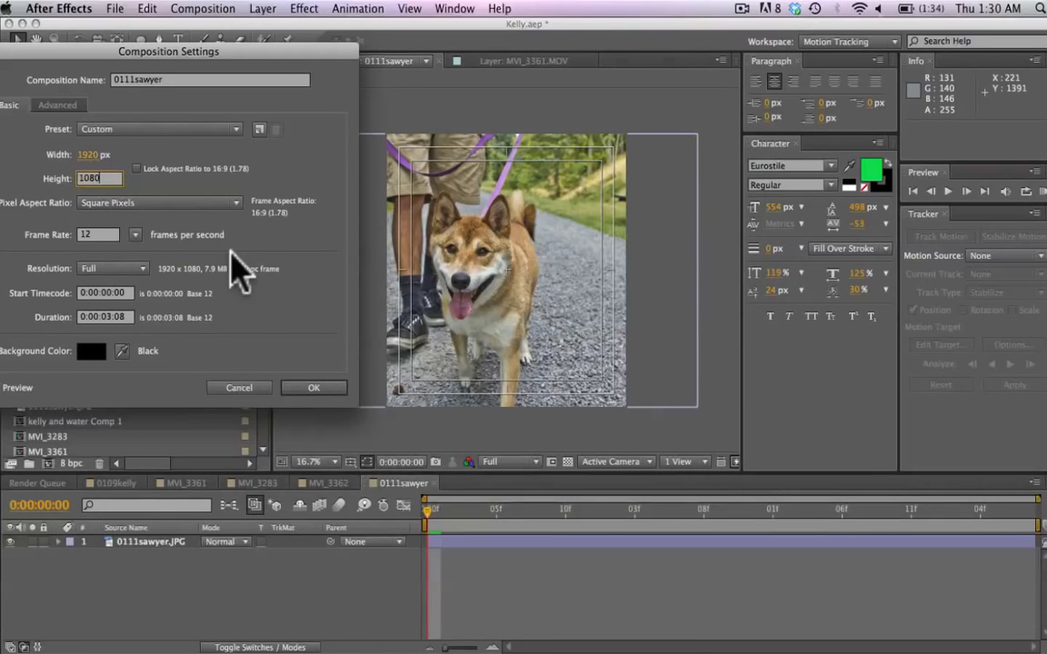
left_click(315, 388)
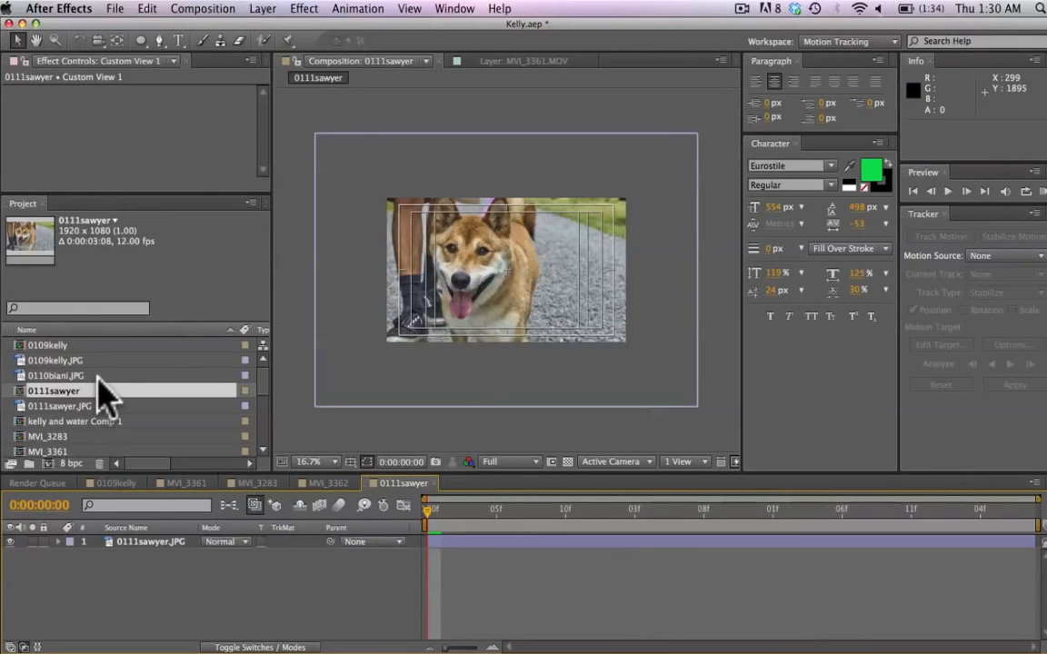
- Scale the 0111sawyer.JPG layer to 62.5% so the photo spans the composition's width
scroll(104, 394, "down", 2)
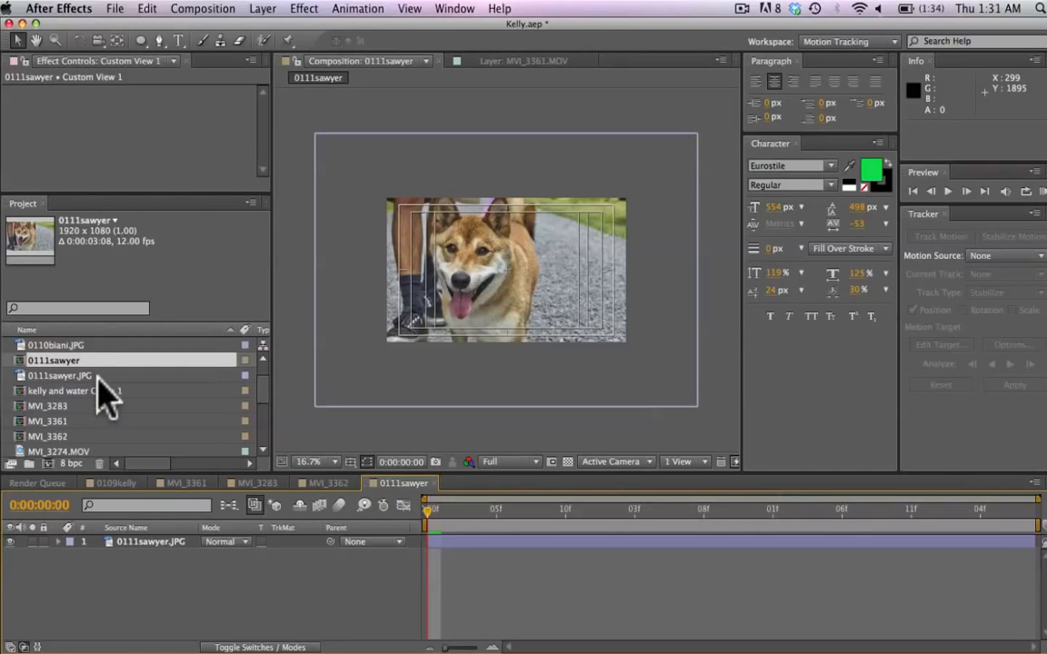
left_click(388, 357)
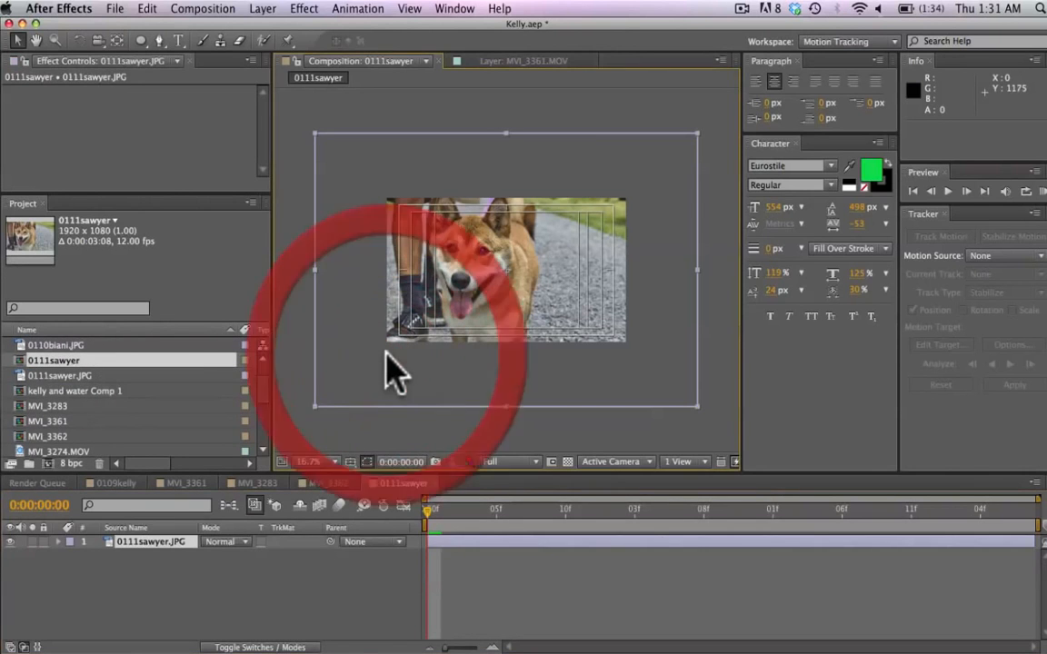
left_click(146, 548)
key("s")
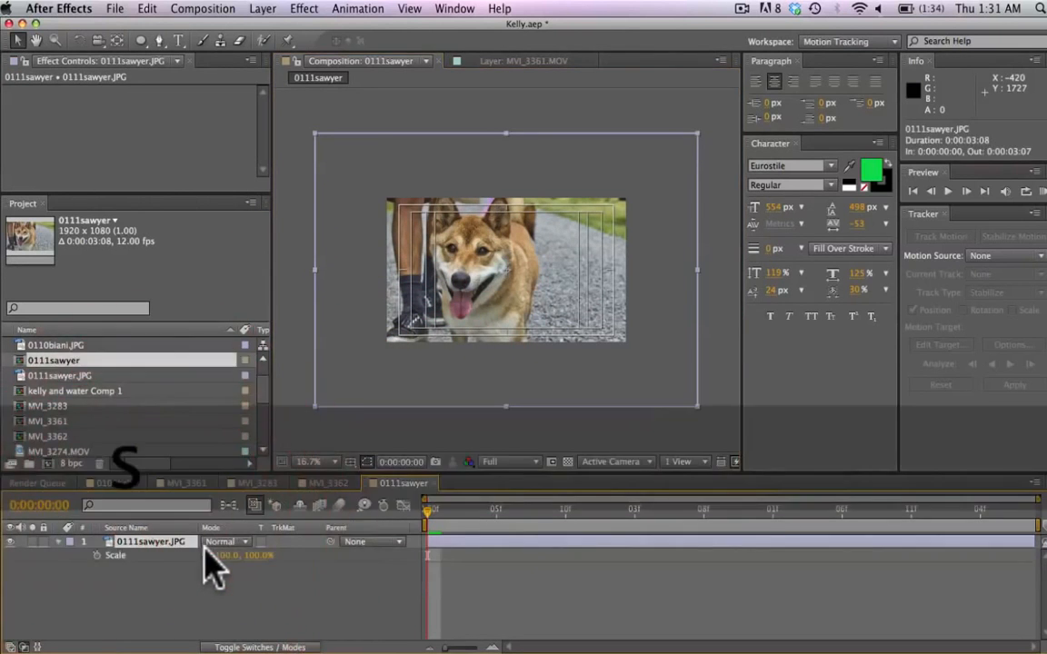
left_click_drag(221, 556, 206, 558)
left_click(218, 555)
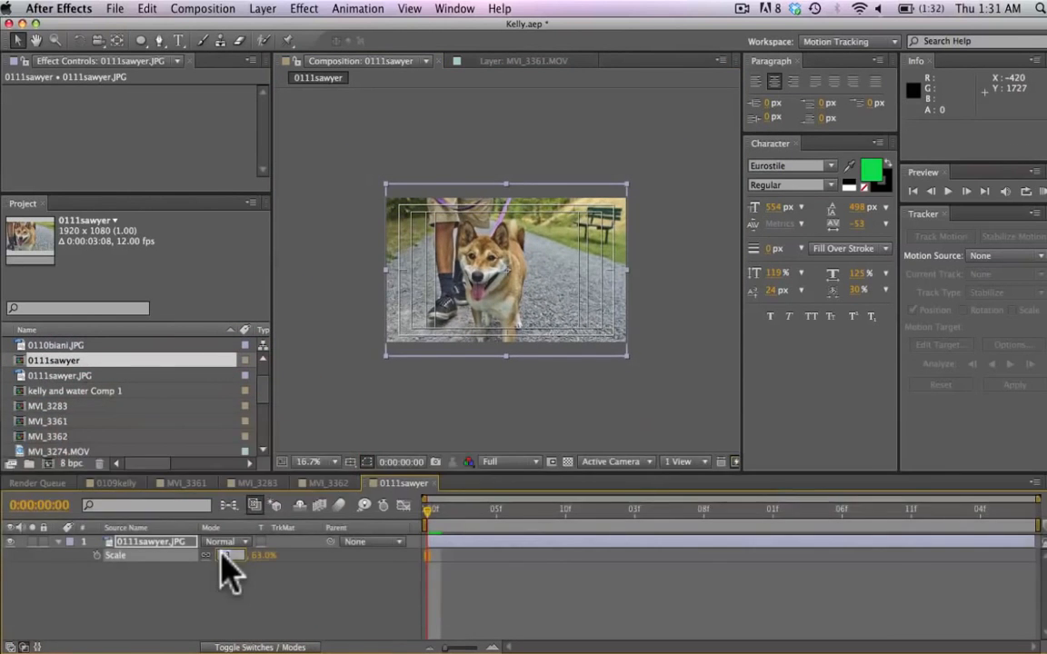
type("62.5")
key("Return")
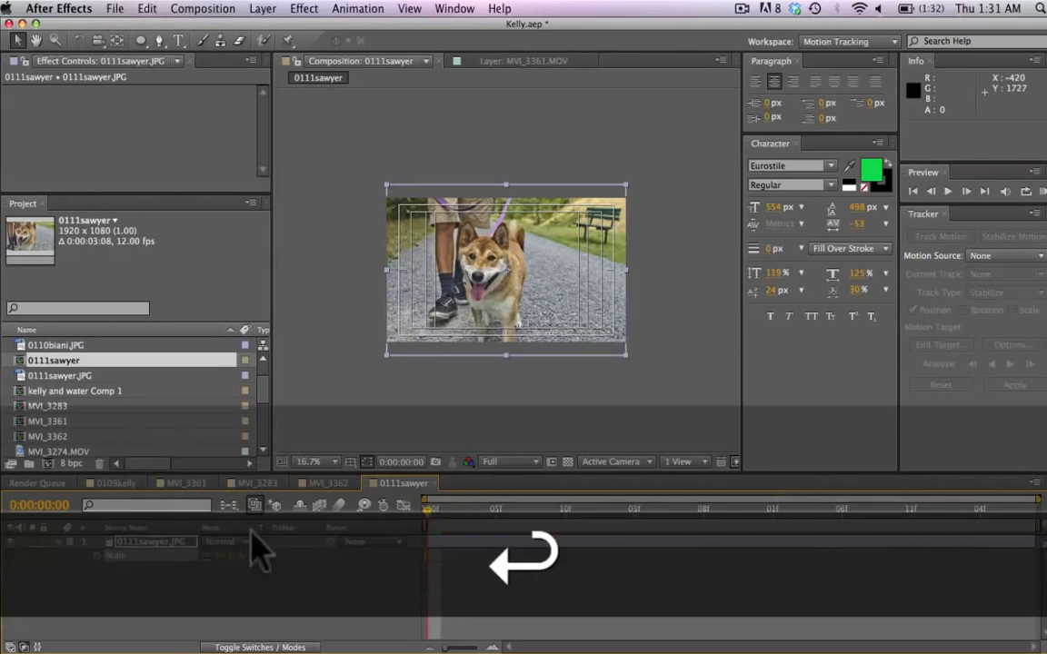
left_click(287, 601)
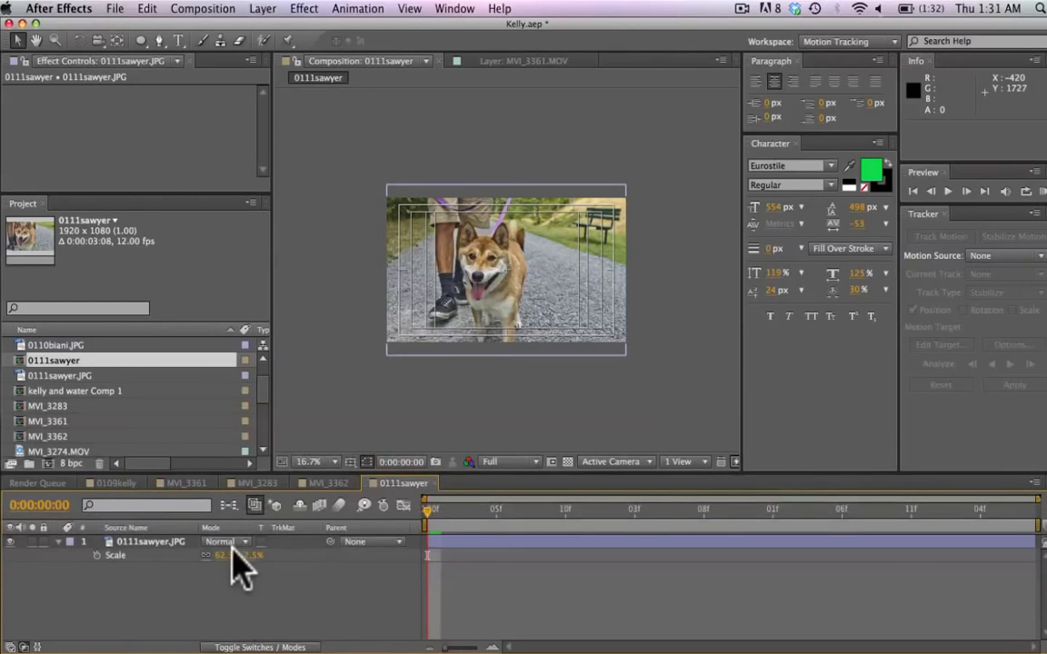
- Add the MVI_3361.MOV footage to the composition as a layer above 0111sawyer.JPG
scroll(91, 400, "down", 5)
left_click(66, 406)
left_click_drag(67, 406, 160, 545)
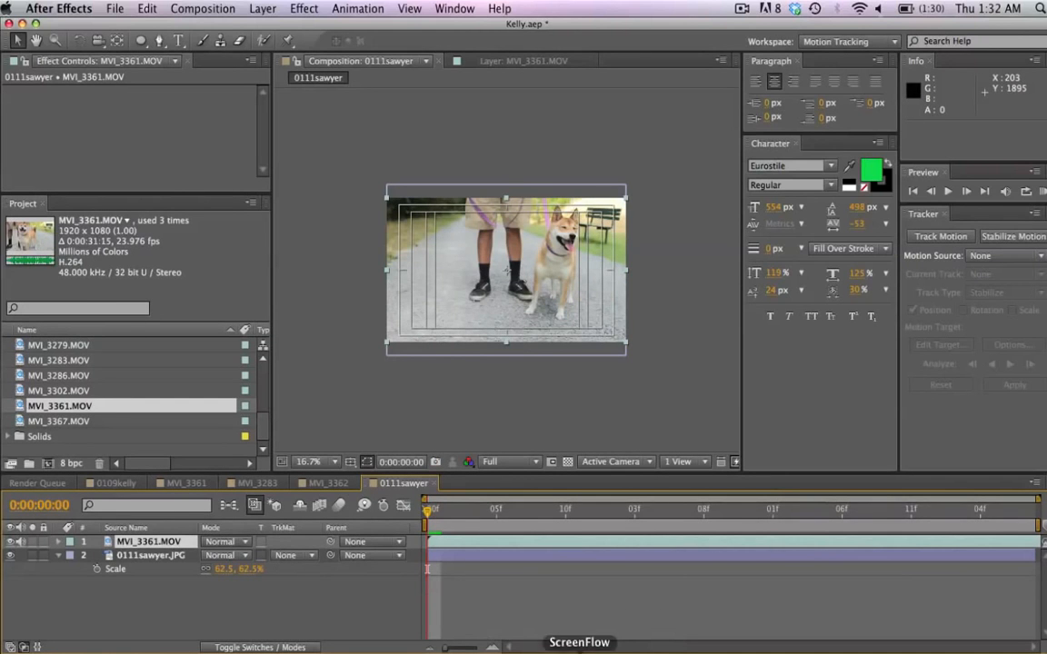
- Switch to QuickTime Player and scrub through MVI_3361.MOV to find the section to use, returning to After Effects
left_click(607, 647)
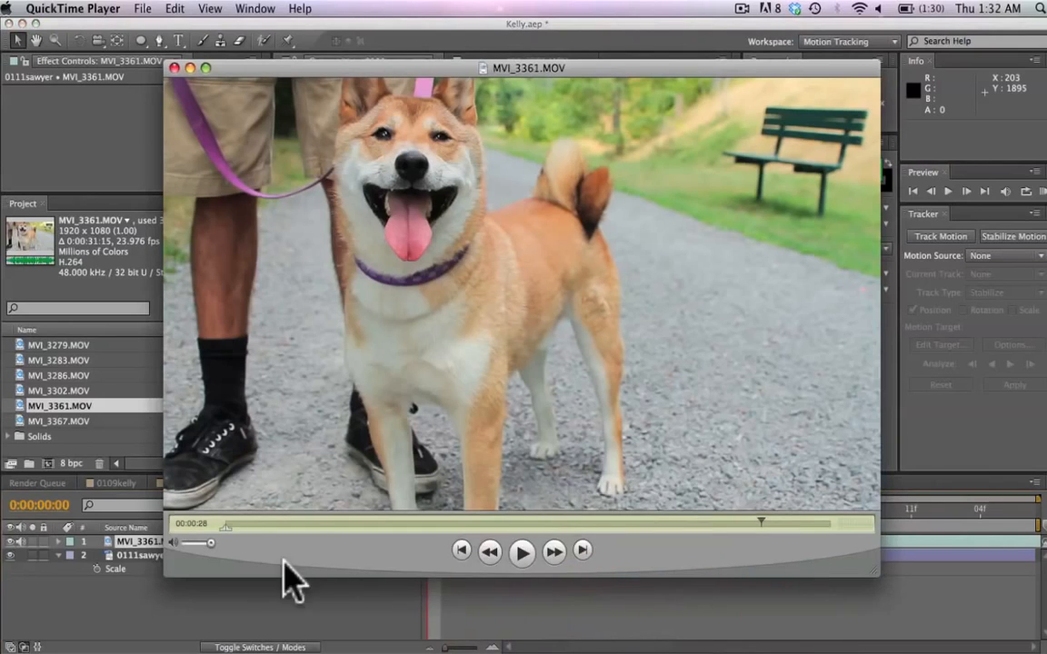
left_click_drag(262, 527, 345, 556)
left_click(311, 619)
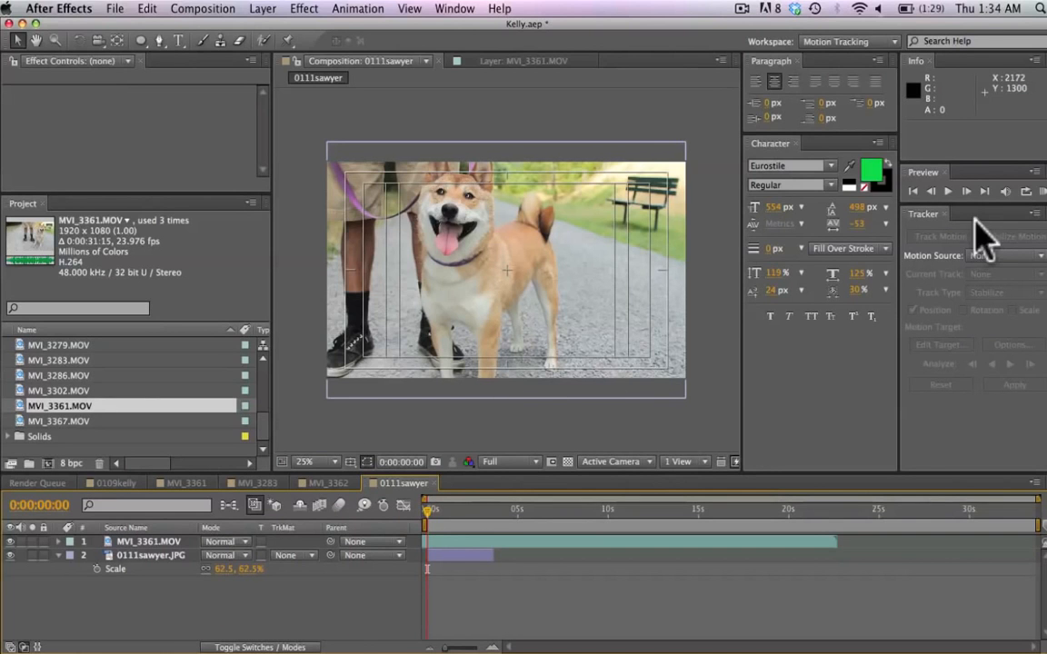
- Preview the composition's playback and scrub through its opening frames to check the video clip
key("equal")
key("equal")
left_click(1042, 193)
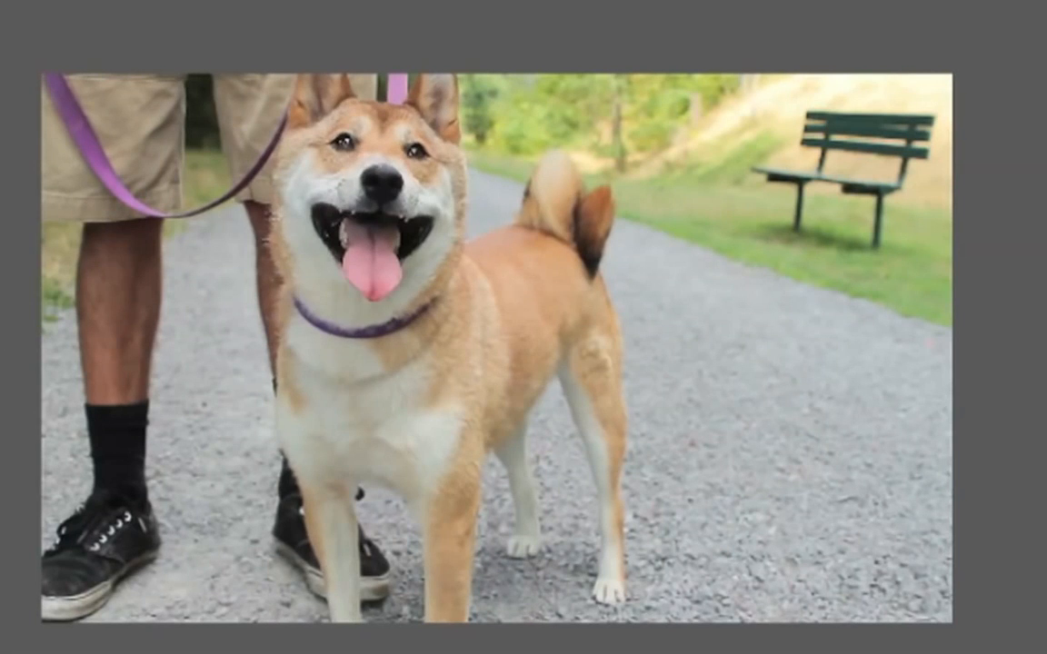
key("space")
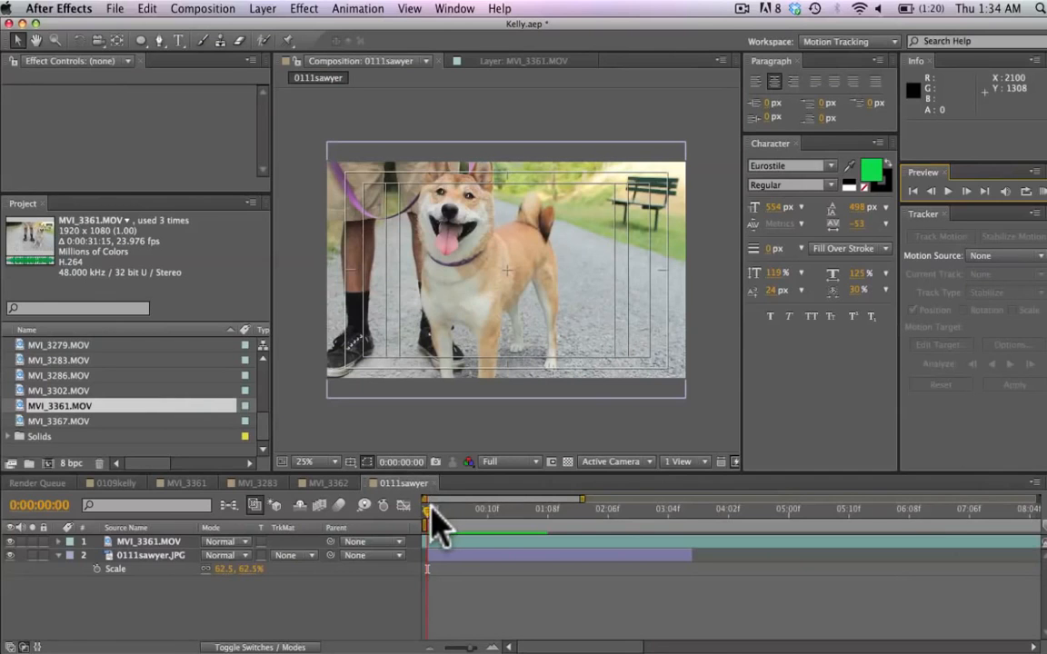
left_click_drag(430, 511, 451, 516)
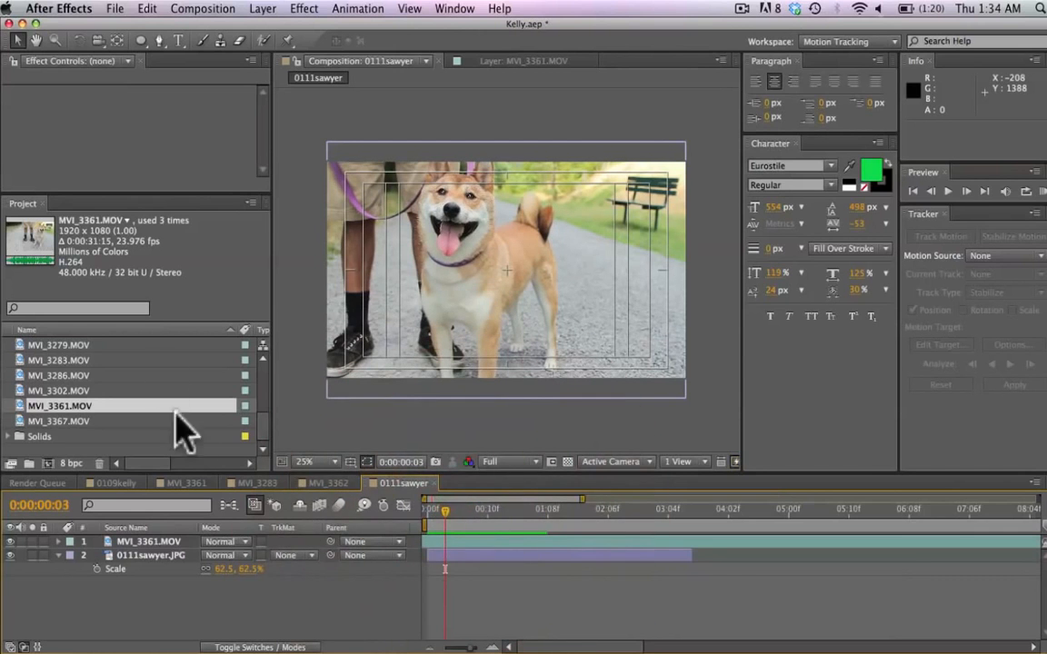
key("shift+slash")
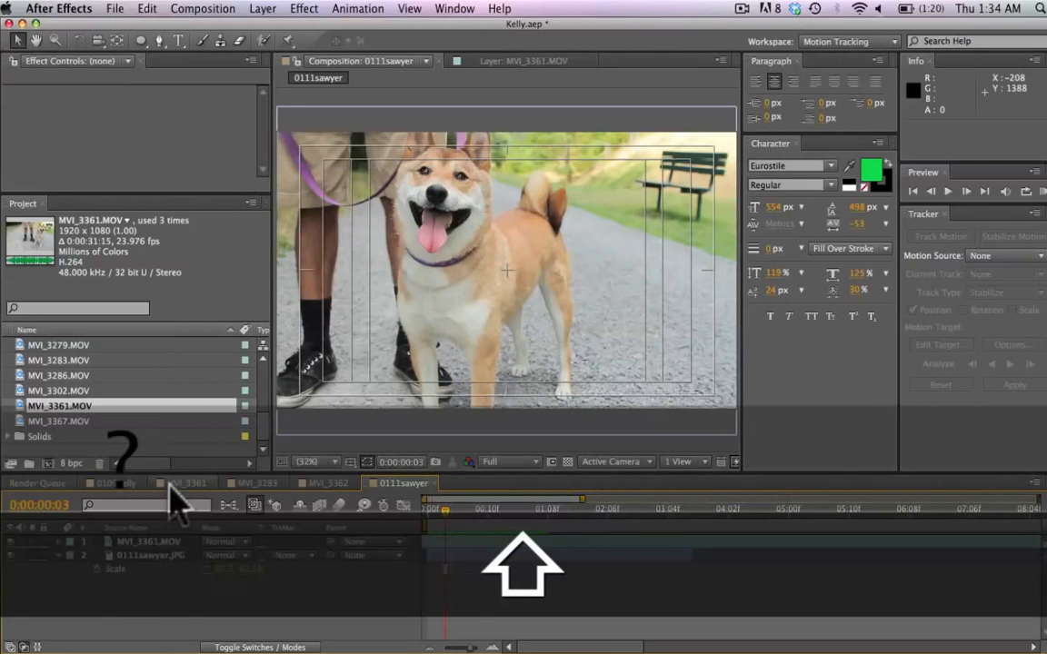
- Review the available workspaces, keeping Motion Tracking, and start Stabilize Motion on the MVI_3361.MOV layer
left_click(58, 555)
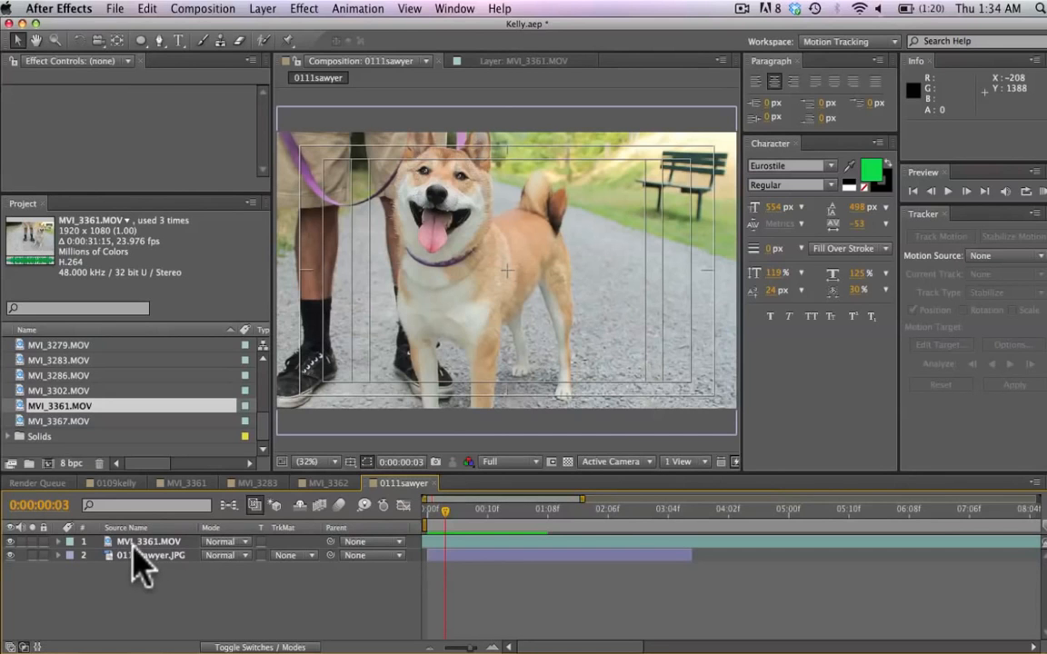
left_click(129, 541)
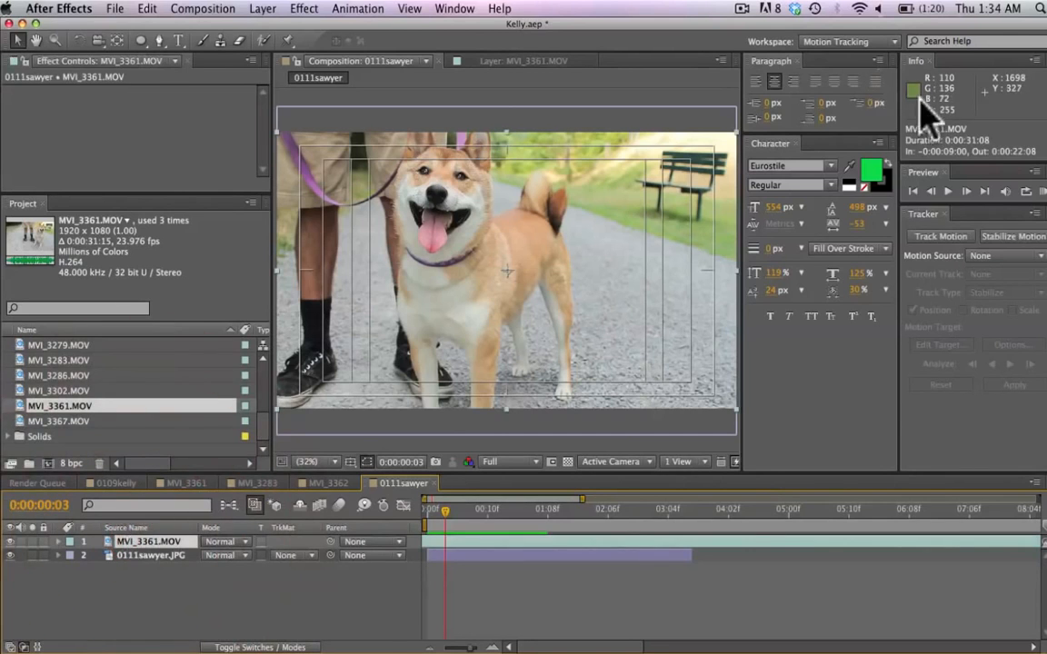
left_click(891, 43)
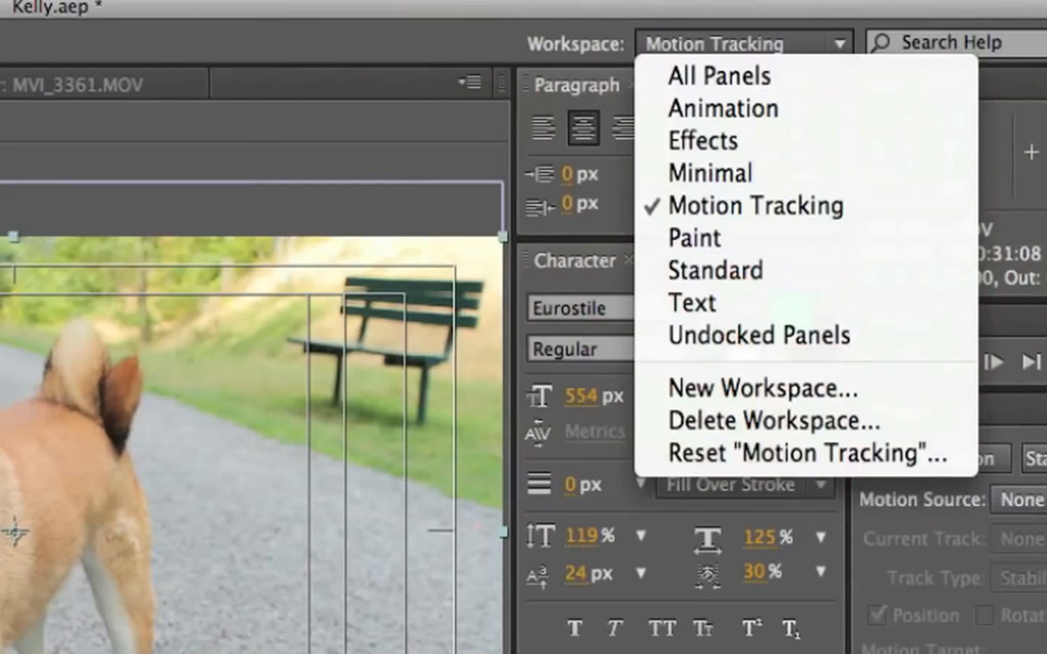
left_click(864, 434)
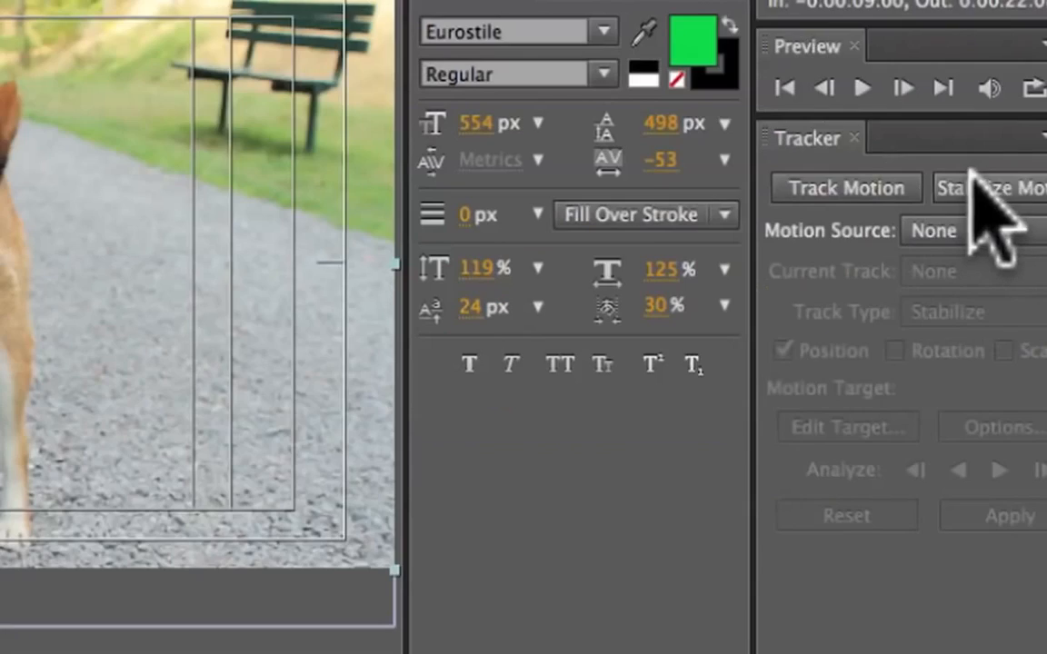
left_click(1001, 235)
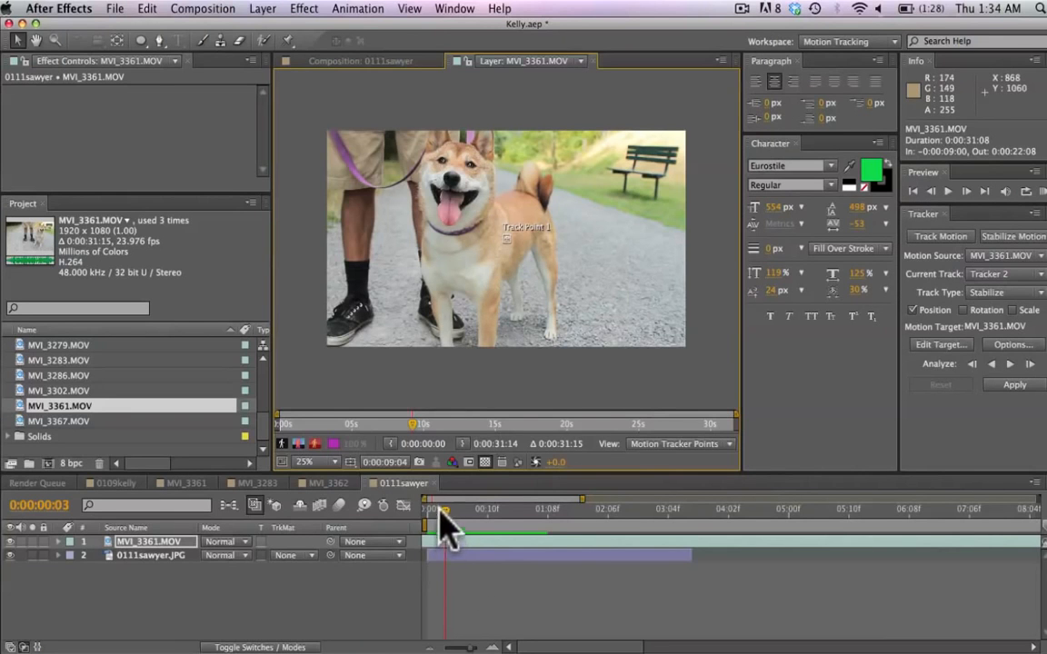
- Go to the composition's first frame and enable rotation tracking alongside position for the stabilization
left_click(429, 511)
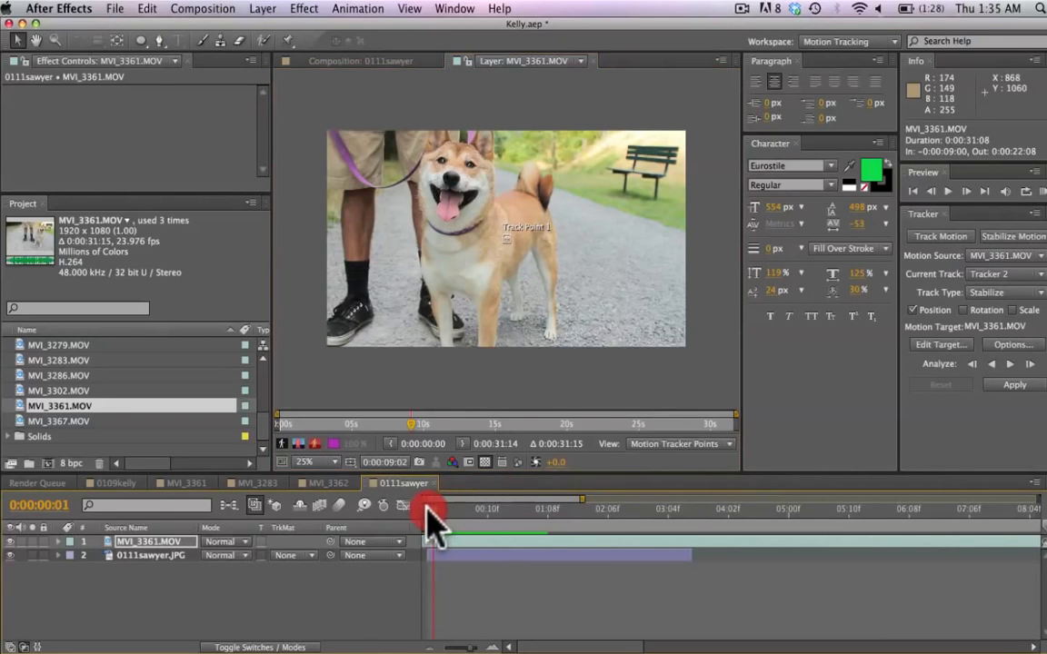
key("h")
left_click_drag(400, 289, 269, 222)
key("slash")
key("comma")
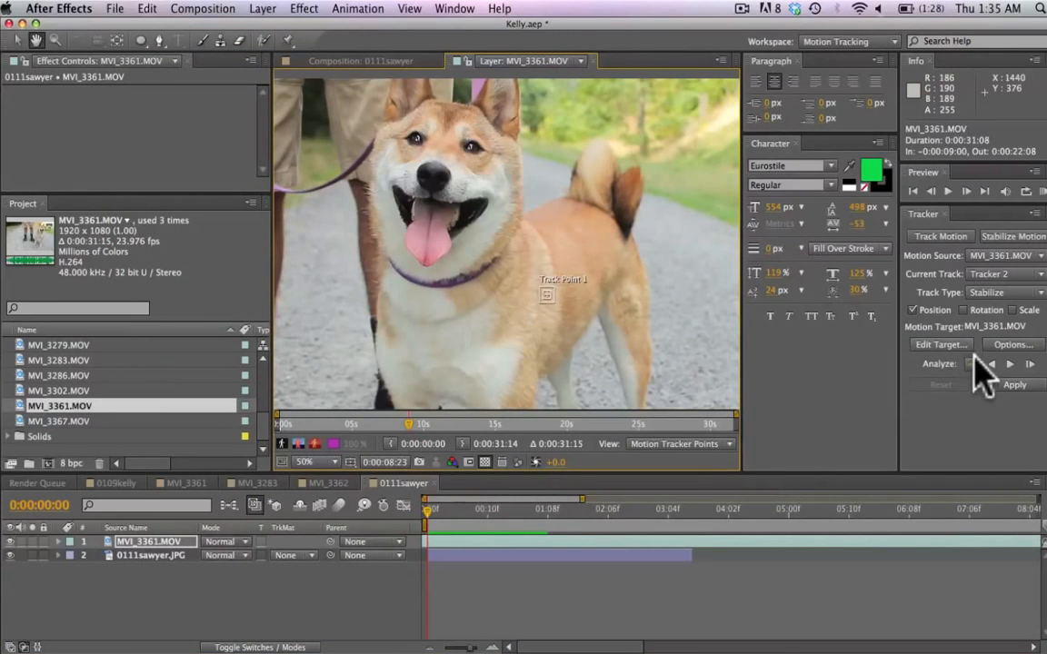
left_click(963, 310)
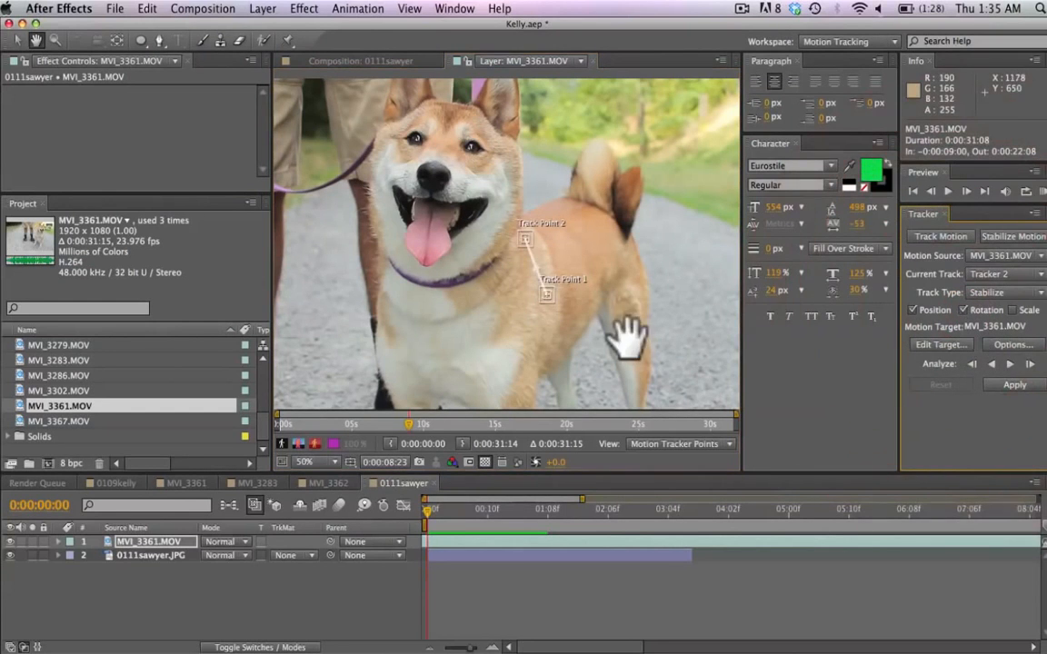
- Place Track Point 2 over the corner of the dog's mouth with enlarged feature and search regions
key("v")
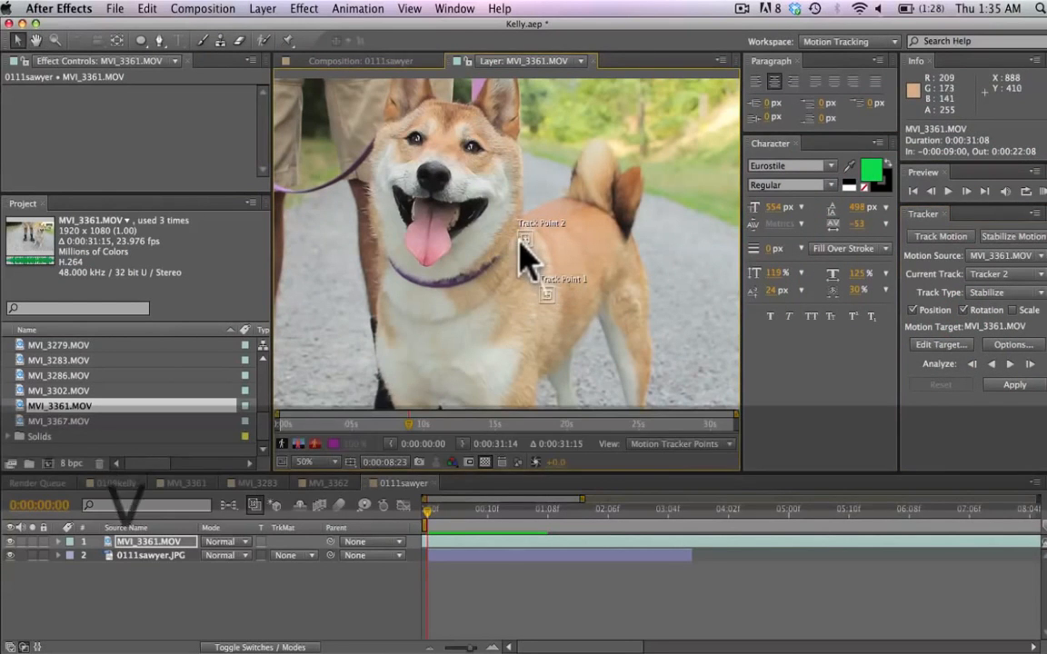
left_click_drag(522, 240, 421, 227)
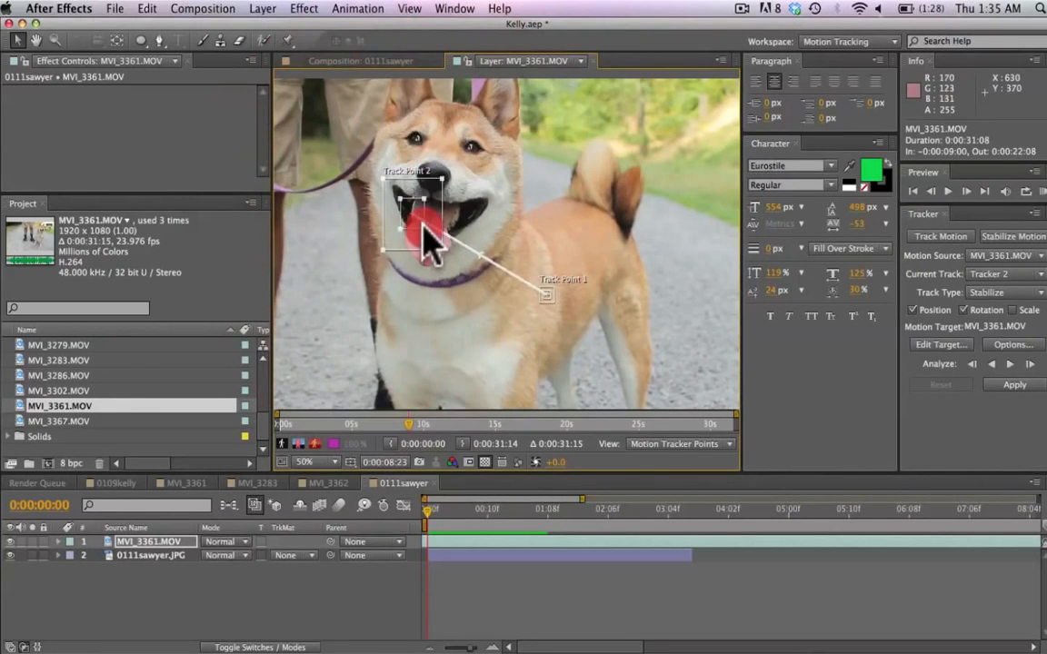
left_click(416, 216)
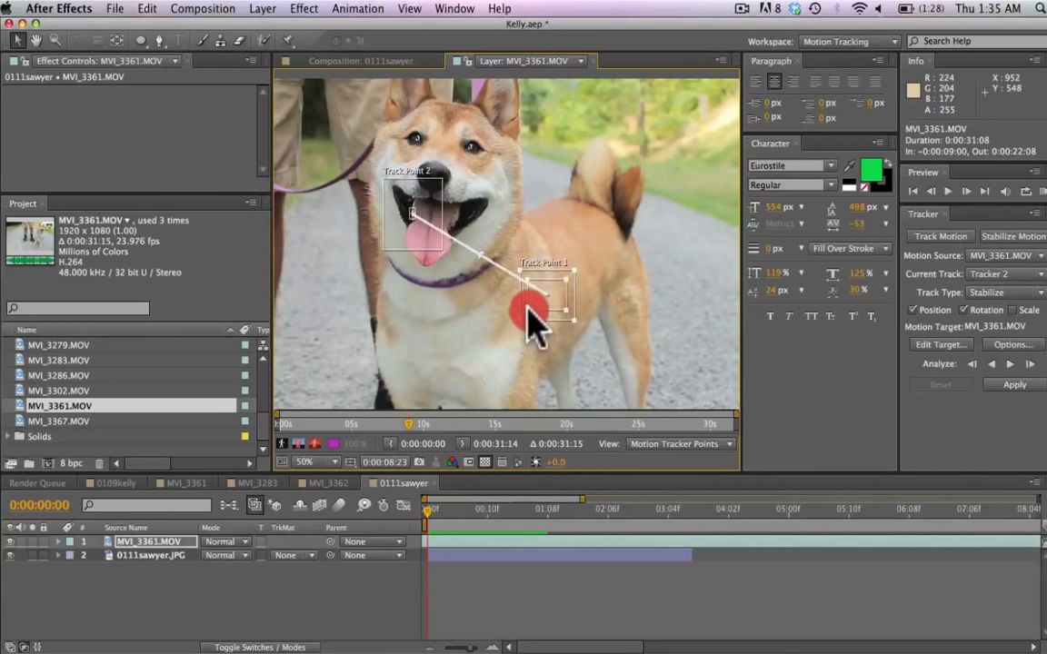
- Place Track Point 1 over the teeth on the opposite side of the dog's mouth and shrink its feature region tightly around them
left_click_drag(525, 312, 445, 216)
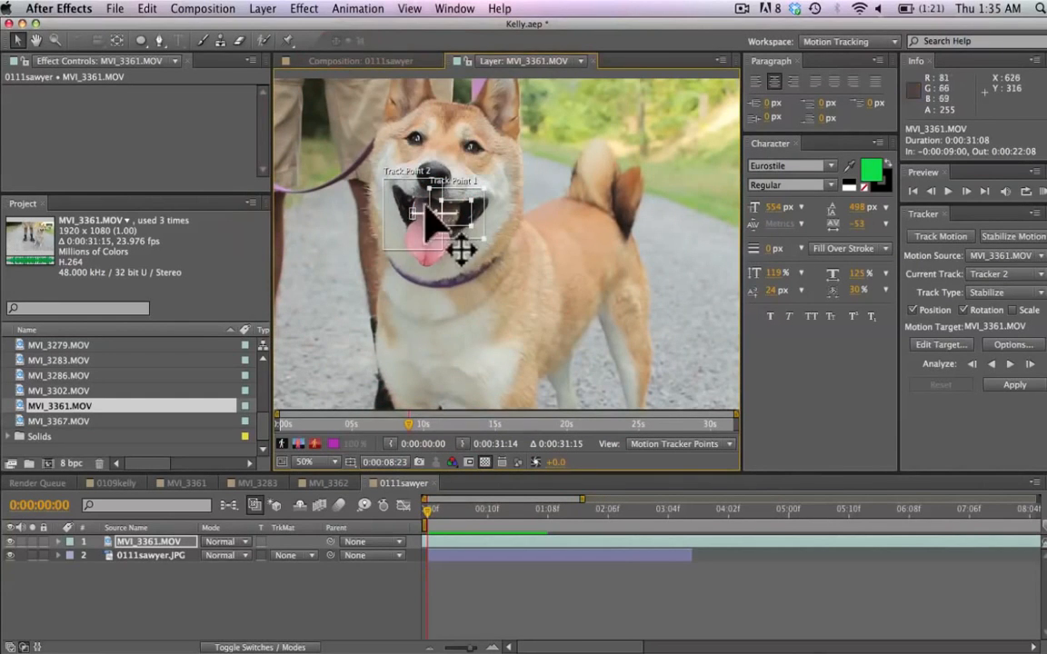
scroll(495, 215, "up", 6)
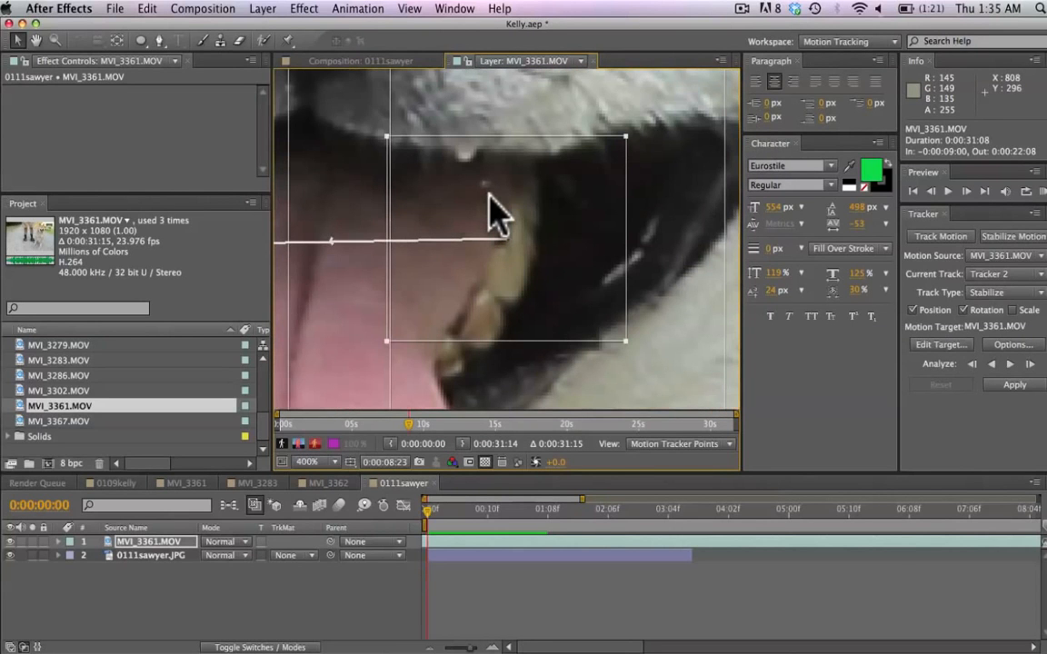
scroll(495, 215, "down", 2)
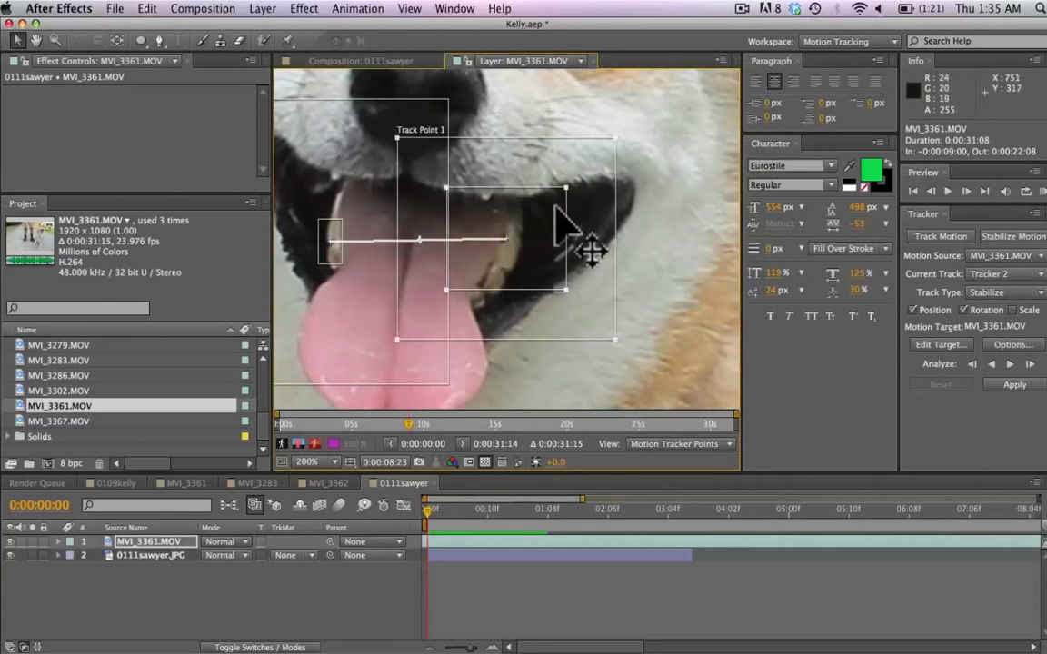
left_click_drag(563, 183, 528, 212)
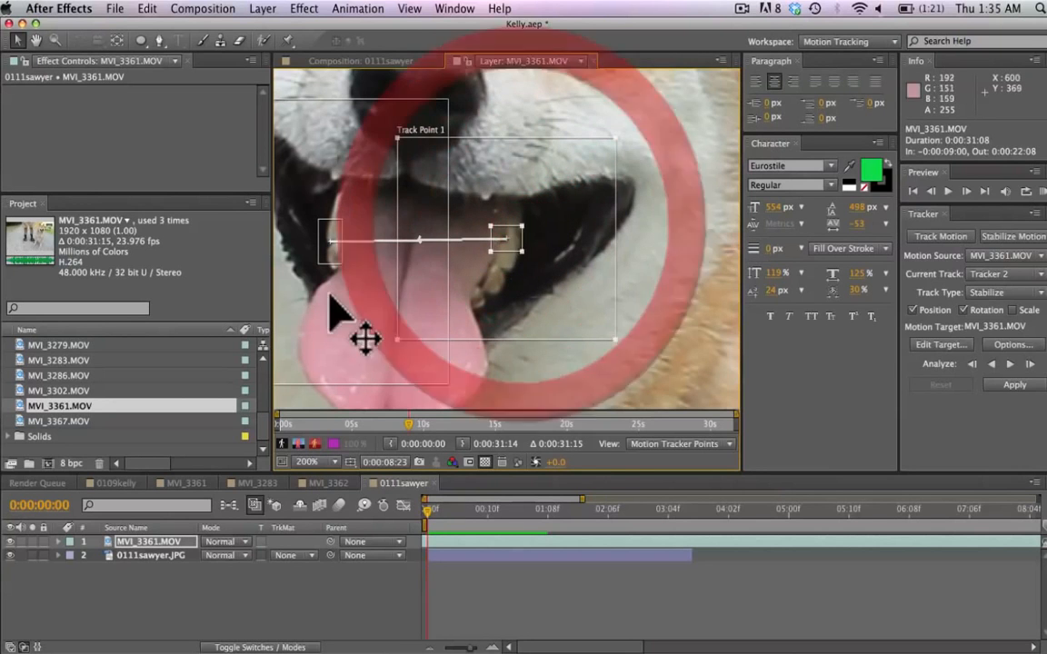
- Shrink the search regions of both track points to small areas around the teeth on each side of the mouth
key("comma")
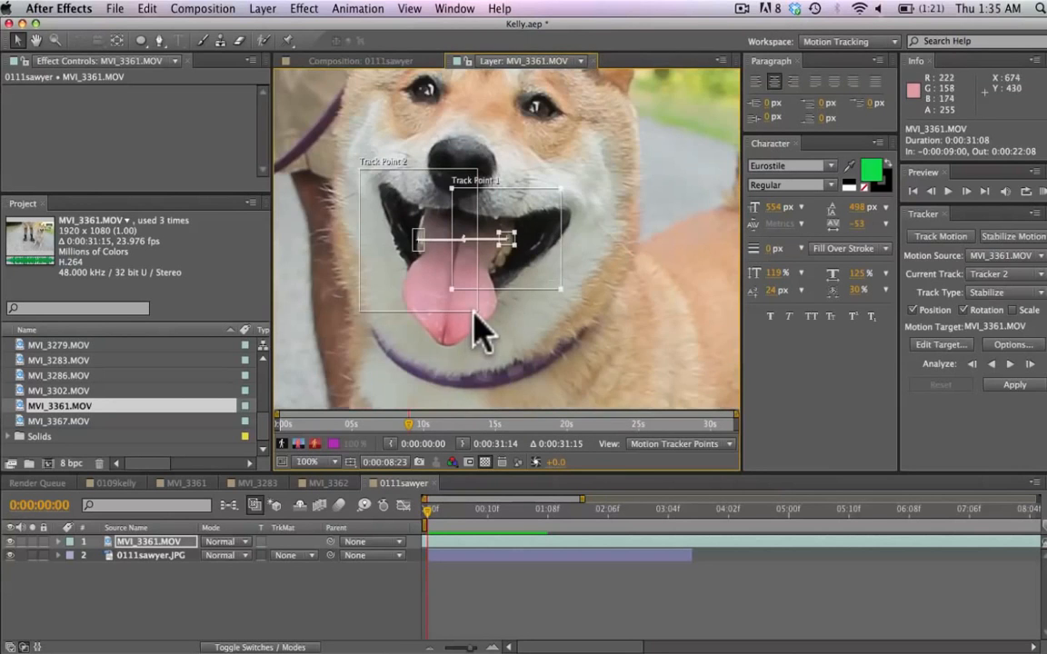
left_click_drag(473, 310, 444, 269)
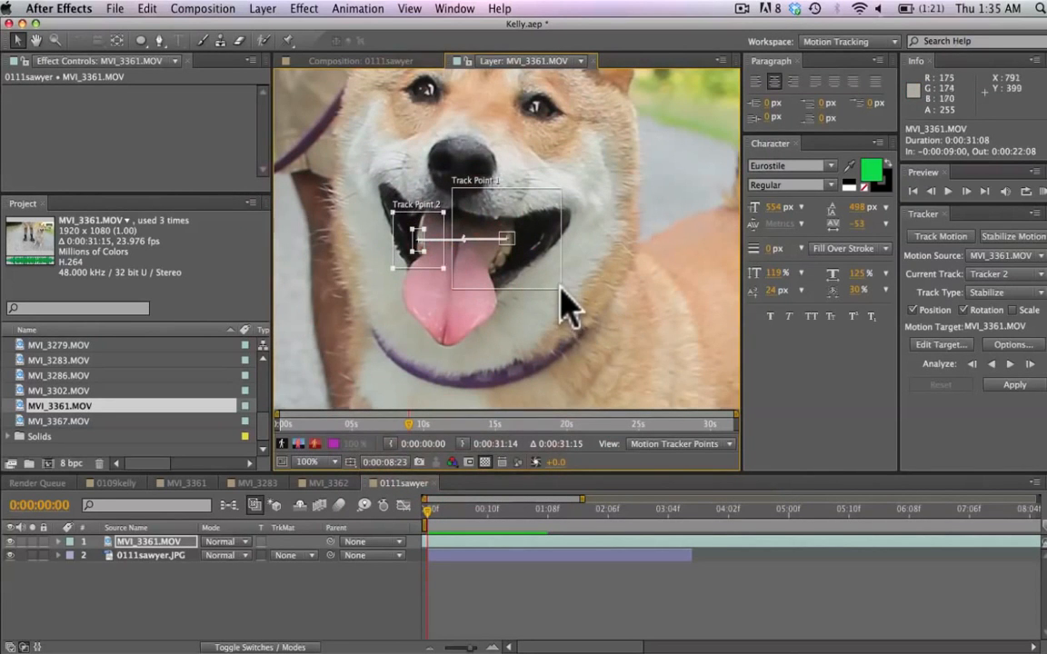
left_click_drag(563, 304, 543, 269)
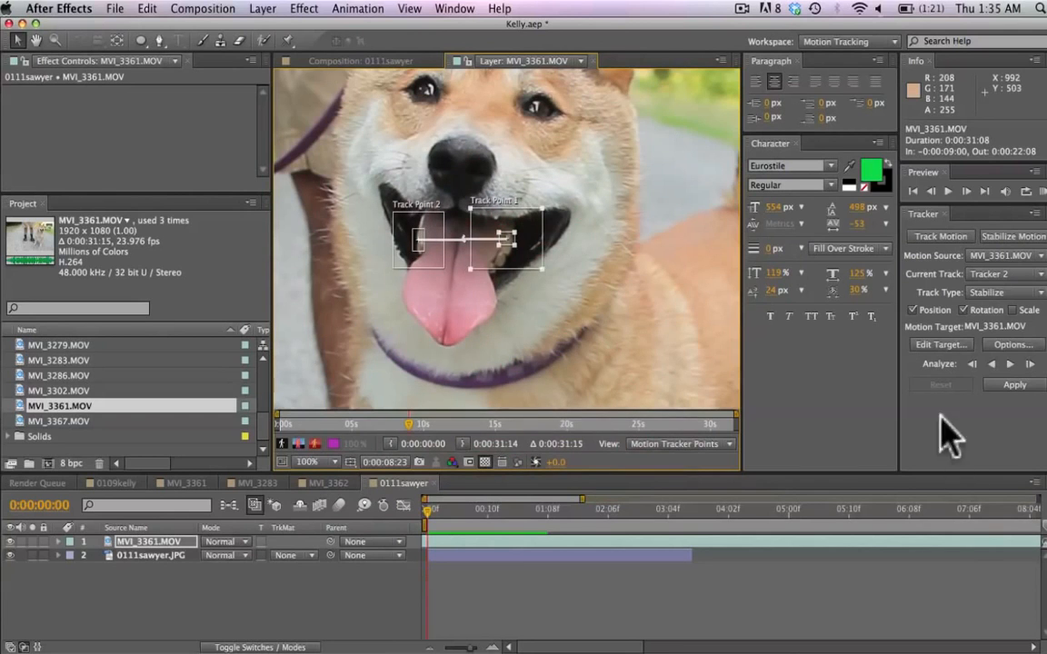
- Analyze the motion forward, stop at about 0:00:01:06, and scrub back through the tracked frames to check the track
left_click(1007, 365)
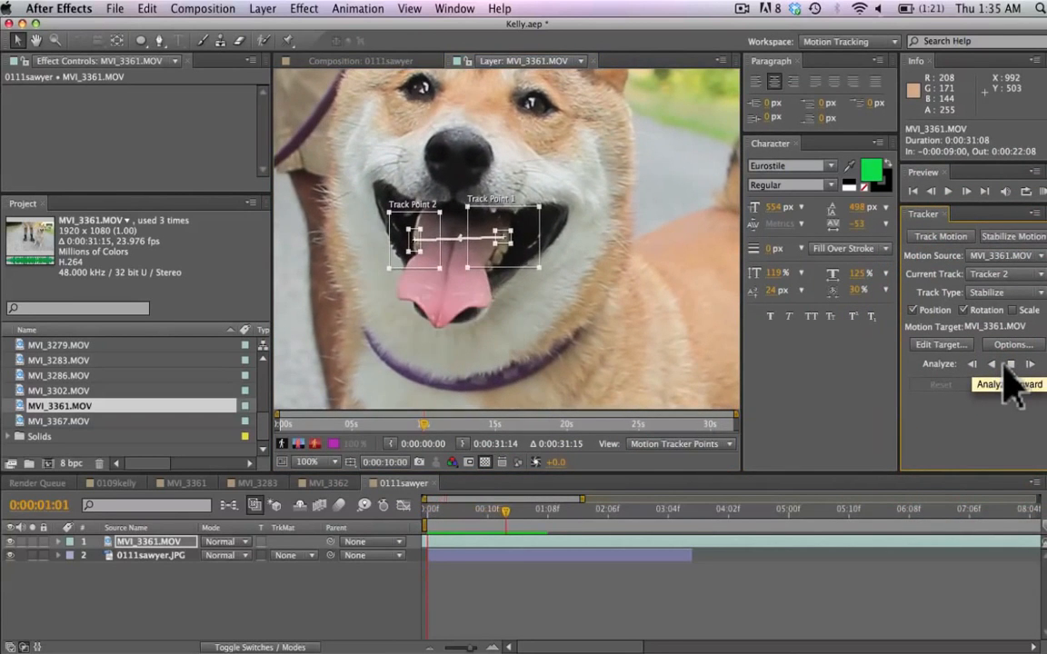
left_click(1015, 368)
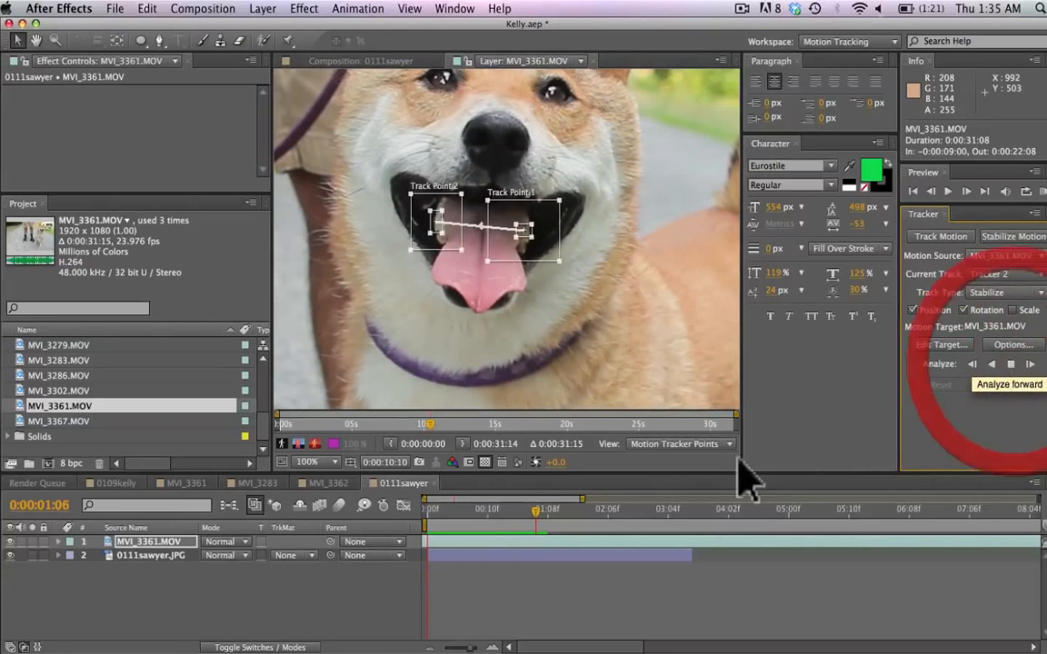
left_click_drag(534, 512, 446, 512)
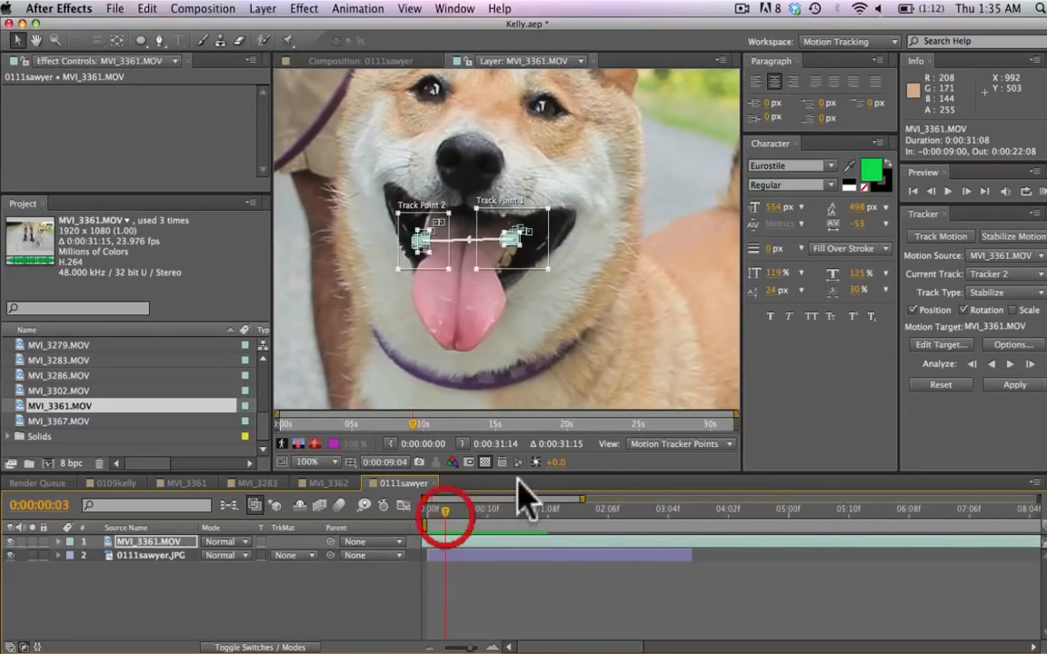
- Apply the stabilization in X and Y, return to the first frame, and collapse the MVI_3361.MOV layer's properties
left_click(1008, 385)
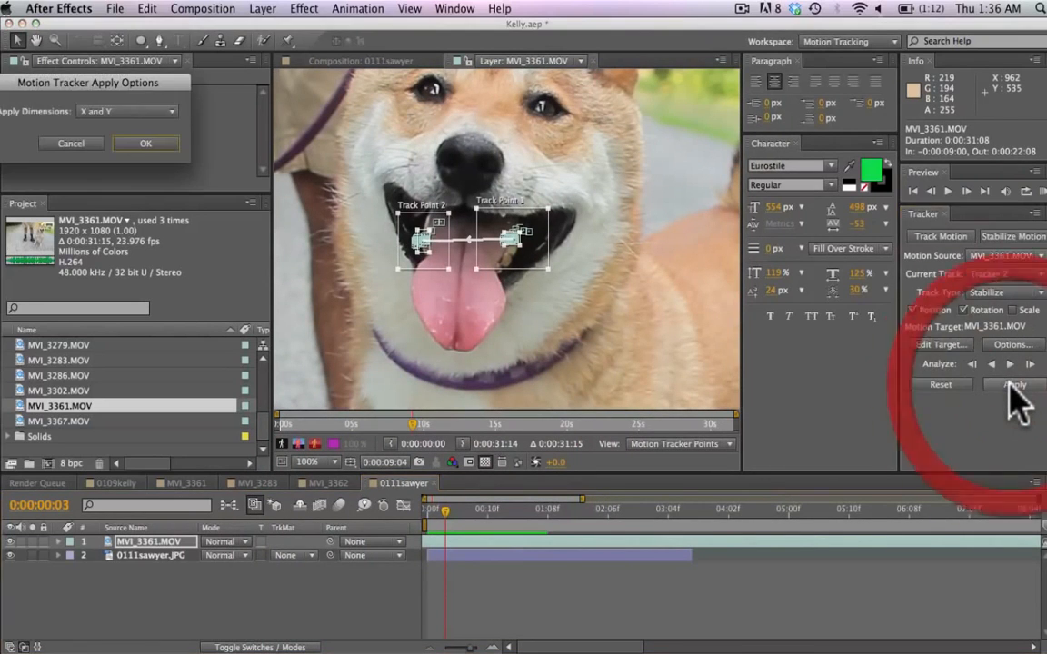
key("Return")
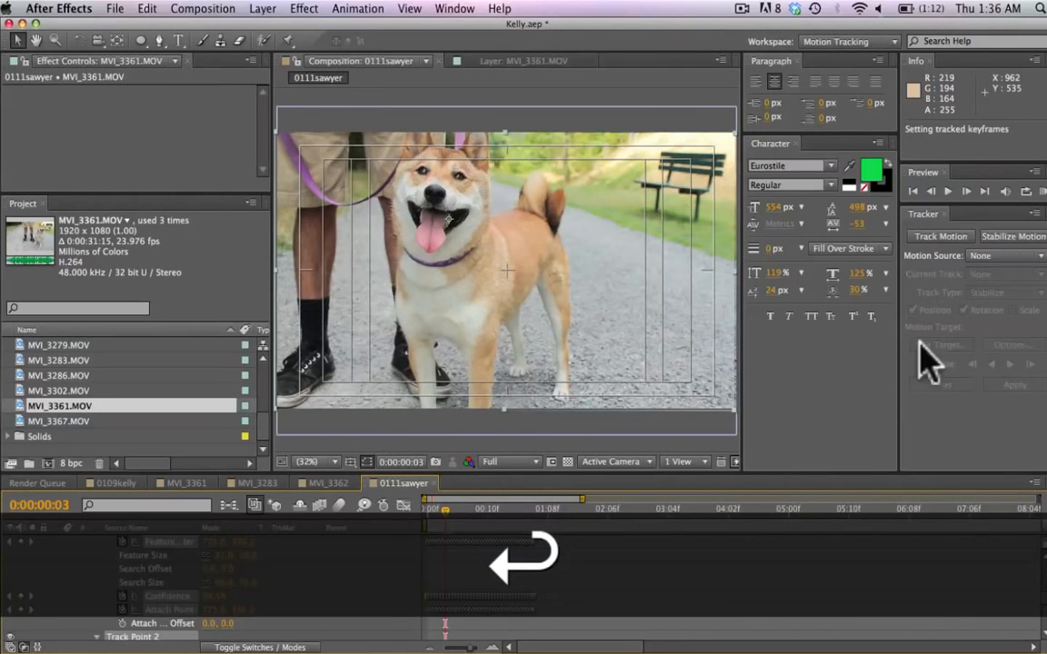
left_click_drag(454, 509, 425, 525)
scroll(113, 568, "up", 5)
left_click(62, 541)
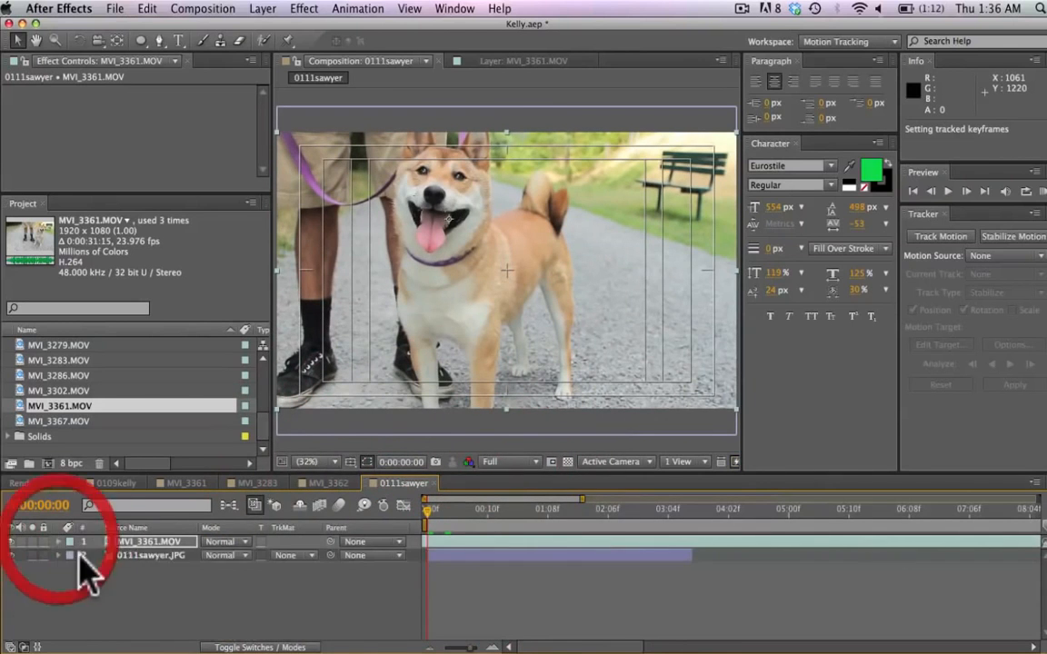
- Start a Pen tool mask on MVI_3361.MOV at the upper lip, running down beside the mouth and curving beneath the tongue
left_click(141, 559)
left_click(150, 541)
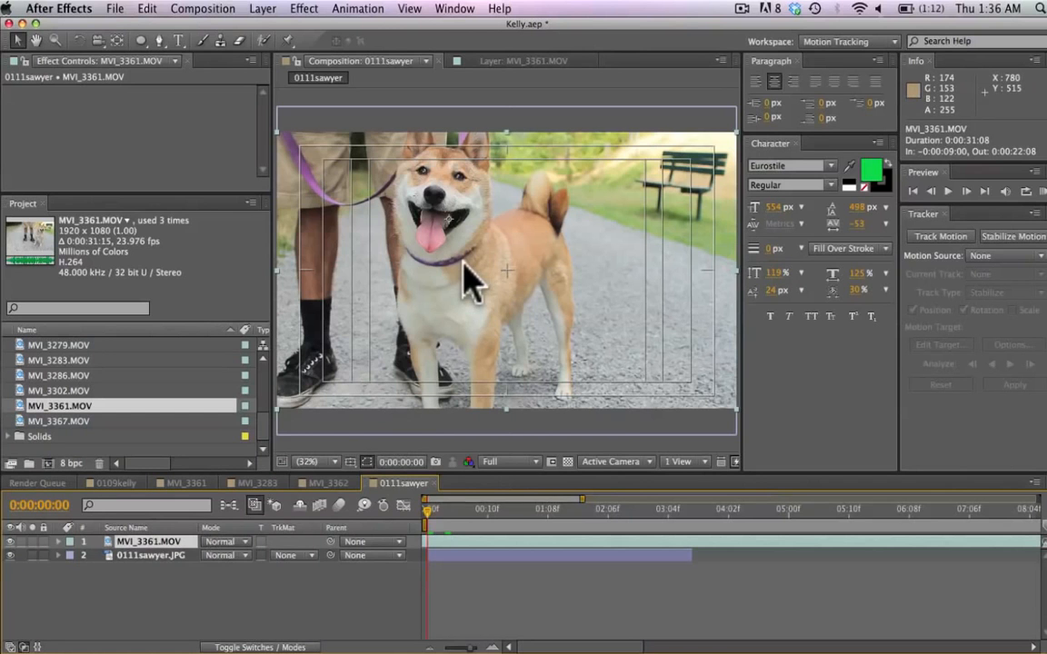
scroll(468, 283, "up", 3)
key("h")
left_click_drag(315, 192, 500, 286)
key("g")
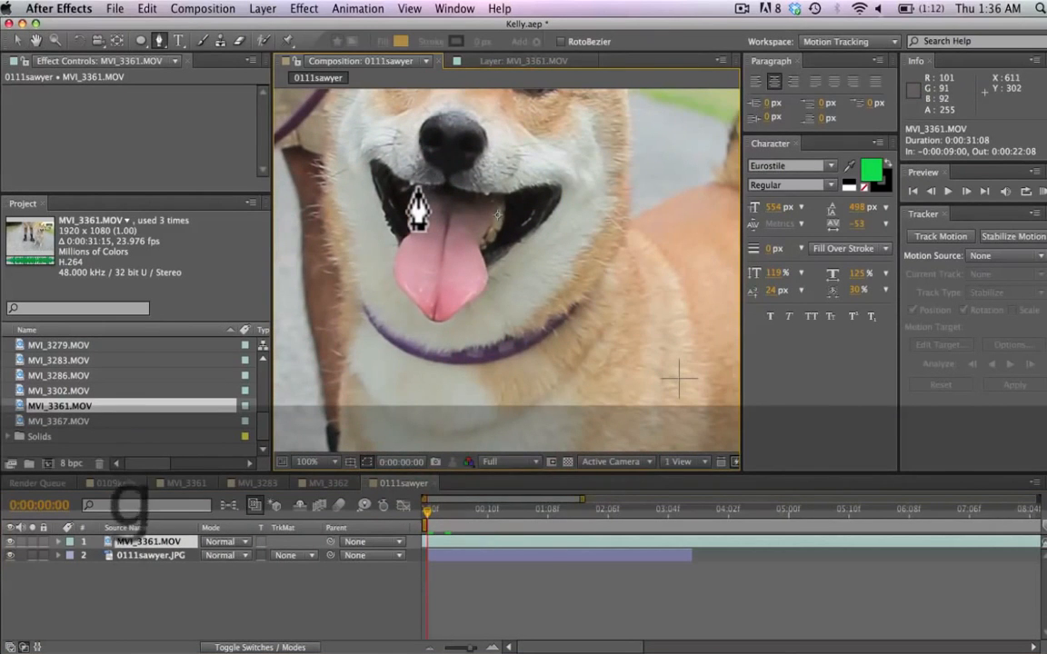
scroll(414, 209, "up", 1)
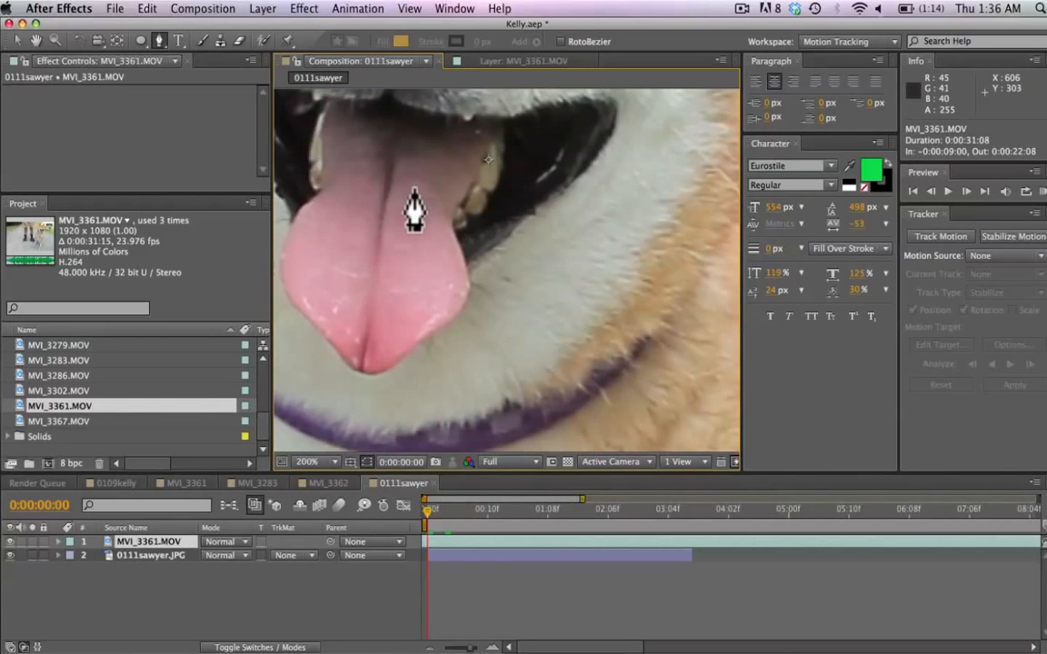
key("h")
left_click_drag(354, 154, 389, 206)
key("g")
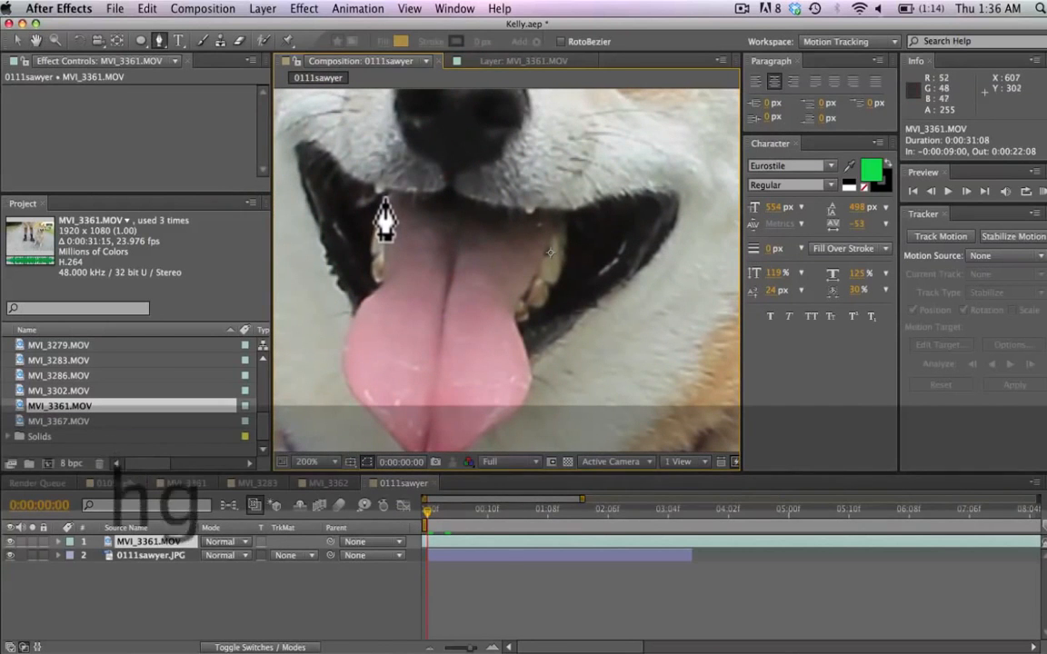
left_click(386, 192)
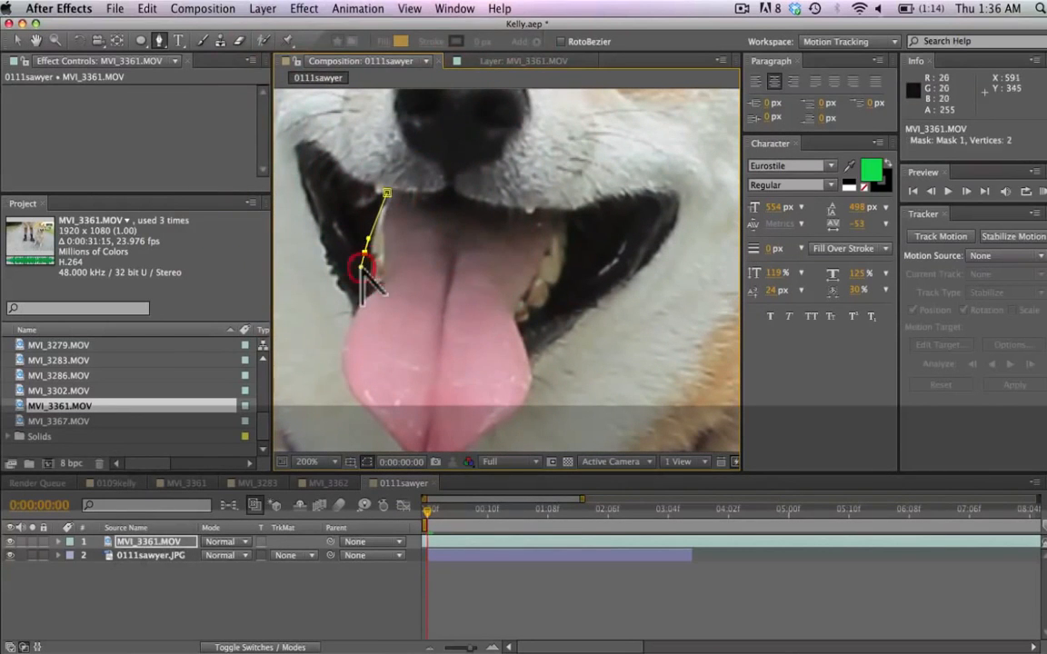
left_click_drag(361, 269, 360, 270)
left_click_drag(332, 315, 325, 334)
key("h")
left_click_drag(384, 381, 347, 200)
key("g")
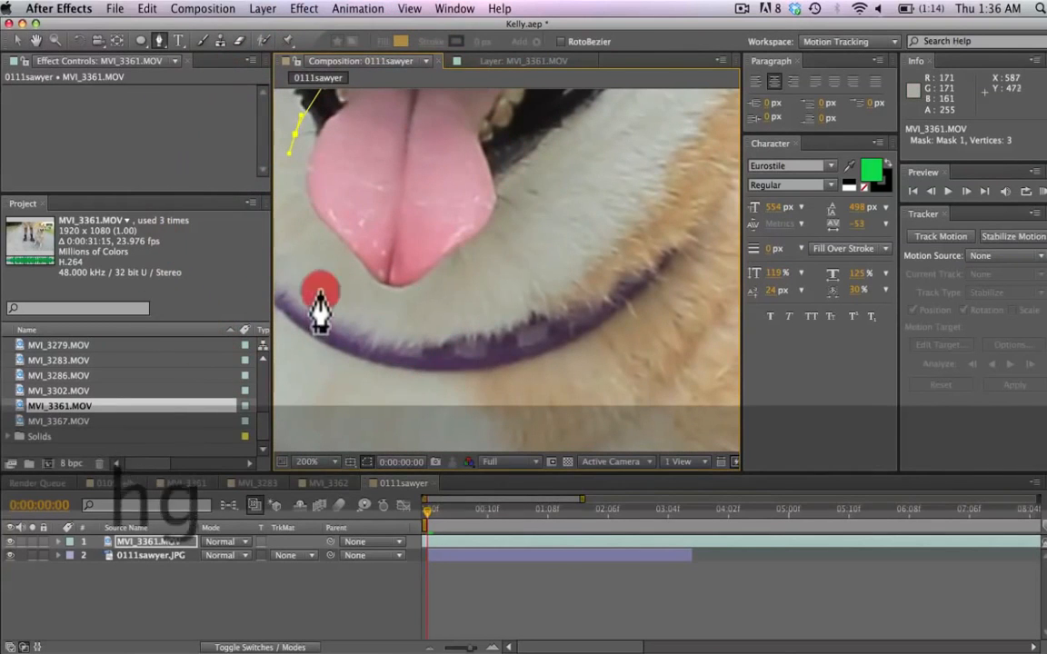
left_click_drag(320, 295, 373, 316)
left_click_drag(440, 304, 486, 293)
- Continue the mask up the other side of the mouth and along the upper lip, closing it at its first point
key("h")
left_click_drag(533, 210, 509, 285)
key("g")
left_click(551, 209)
key("h")
key("g")
left_click(487, 214)
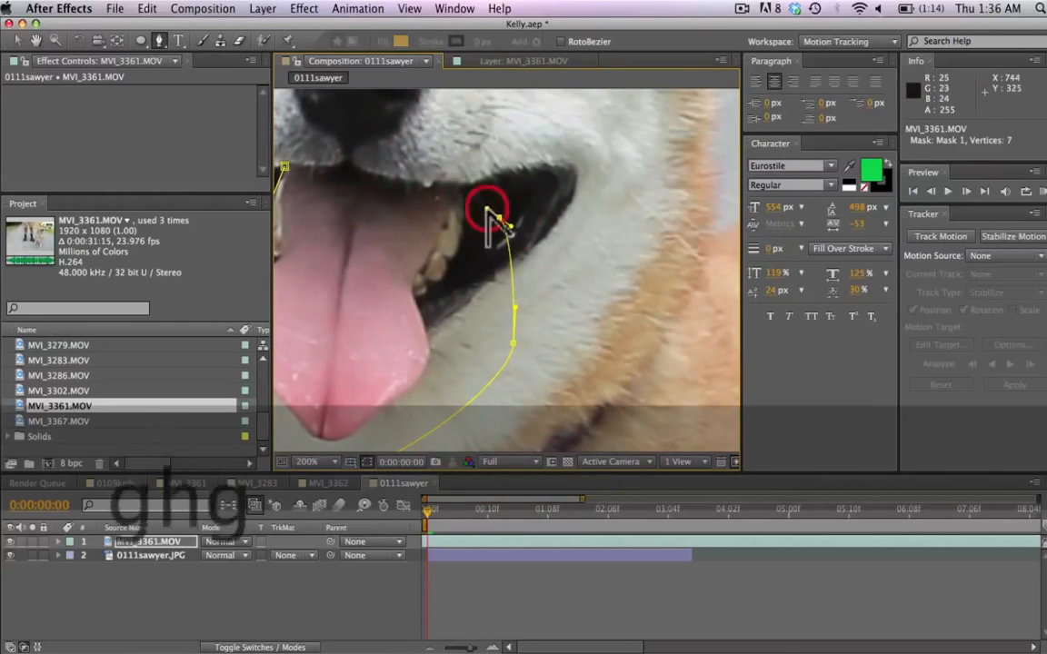
left_click(423, 188)
left_click(367, 174)
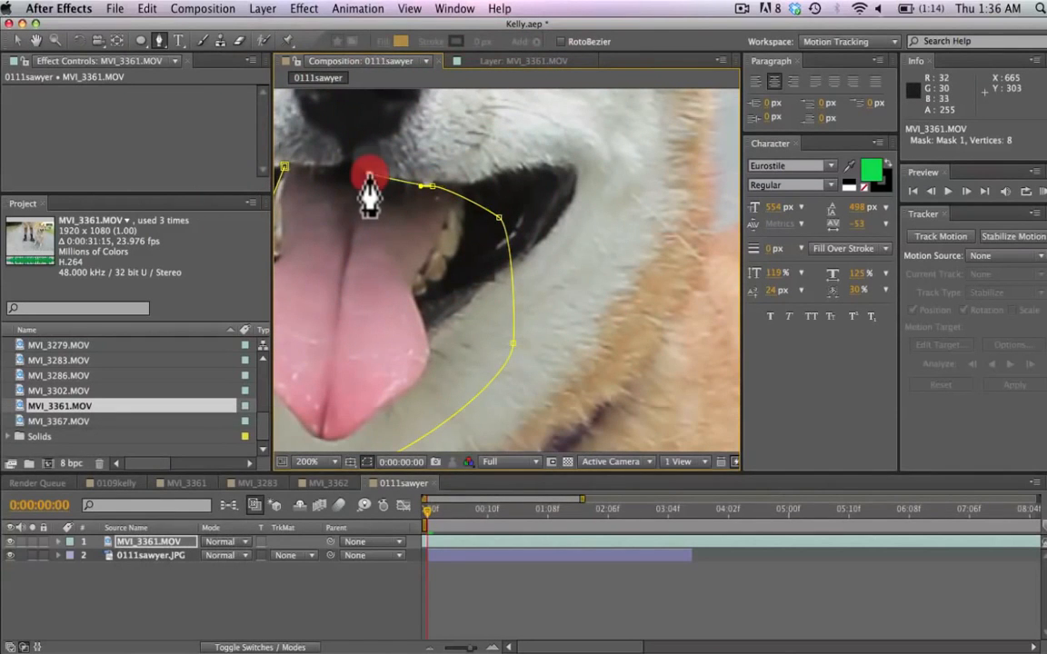
left_click(340, 165)
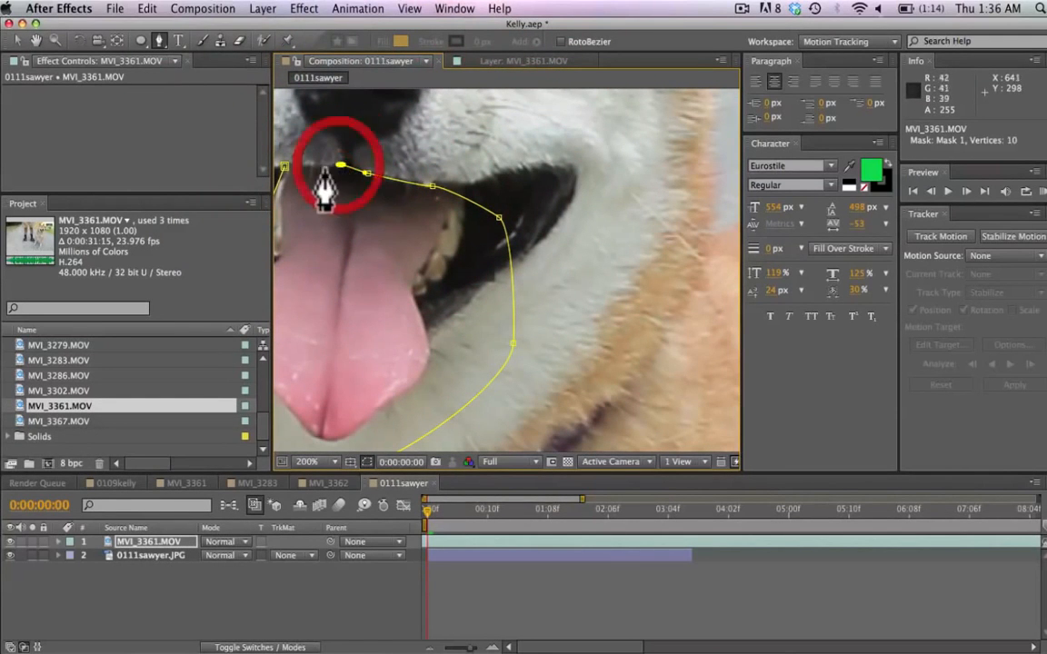
left_click(284, 167)
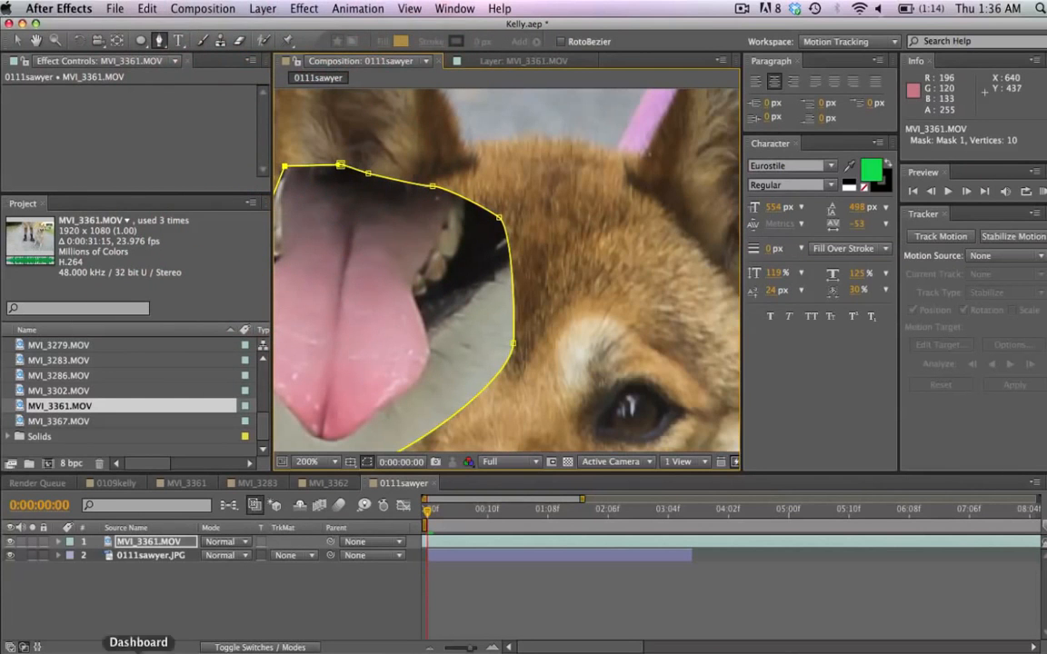
- Move the masked MVI_3361.MOV layer to position 798, 636, over the mouth of the dog in the photo
left_click(149, 541)
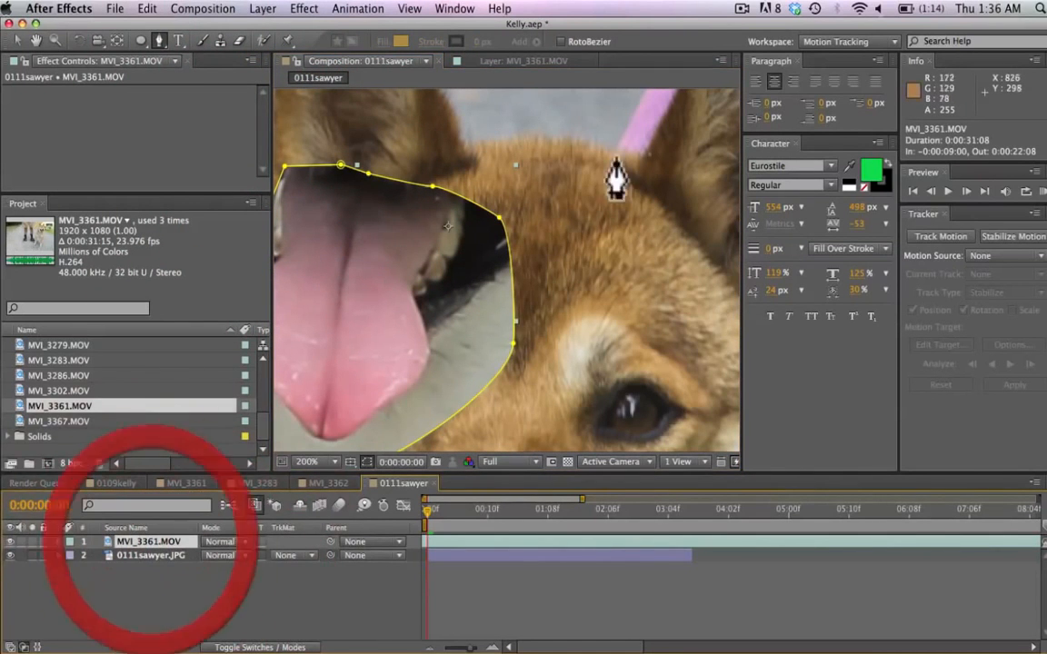
key("v")
key("comma")
key("comma")
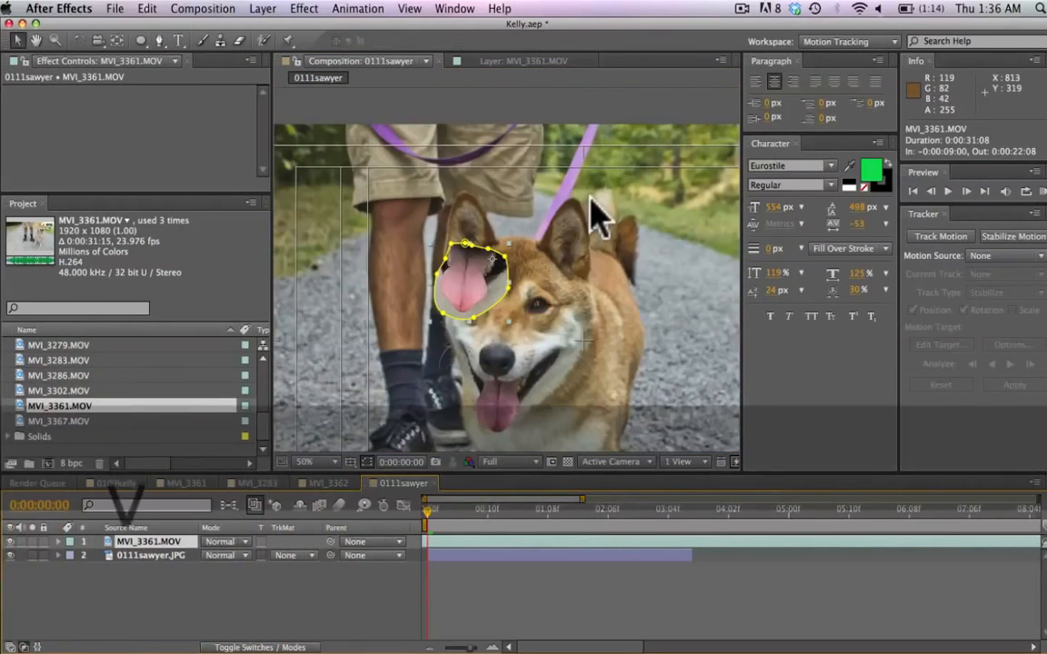
left_click(147, 545)
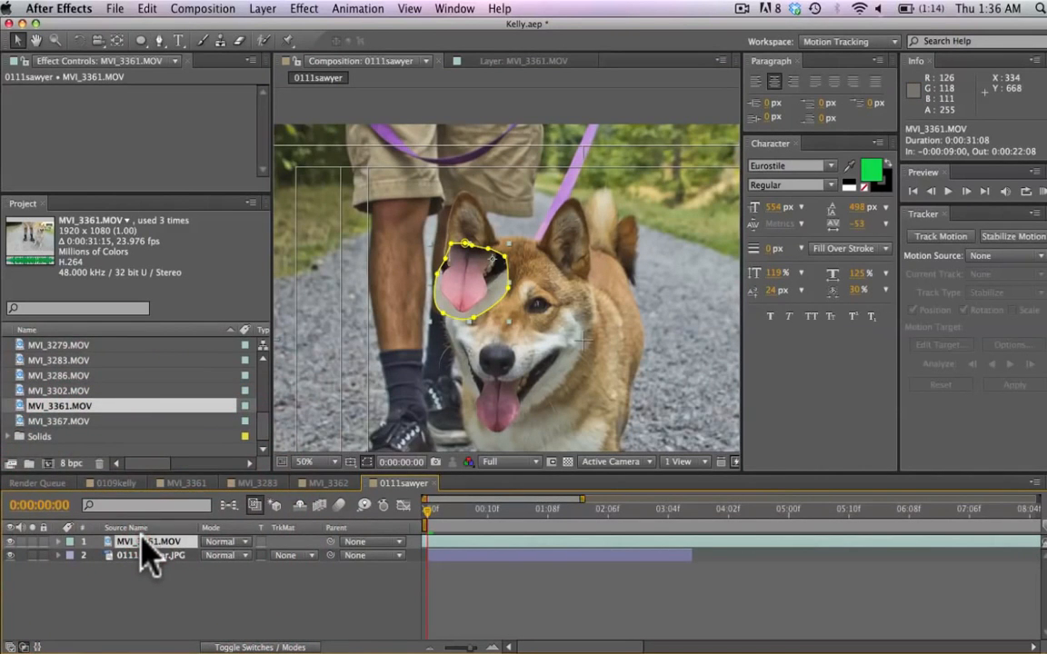
key("shift+Down")
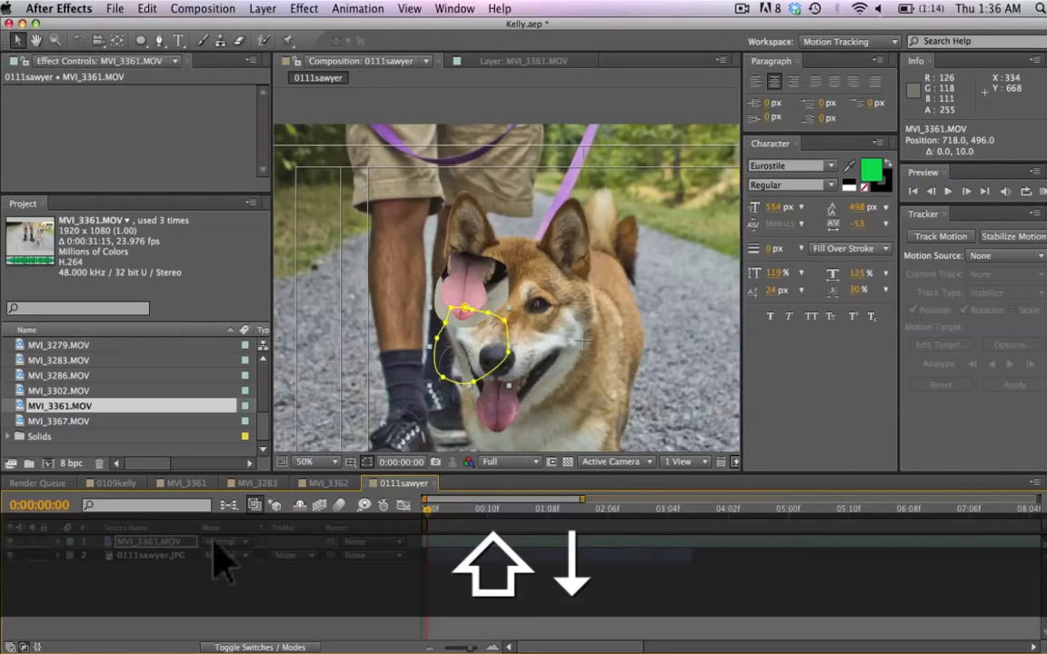
key("shift+Down")
key("shift+Down")
key("shift+Down")
key("shift+Down")
key("shift+Right")
key("shift+Right")
key("shift+Right")
key("shift+Right")
key("shift+Down")
key("shift+Down")
key("shift+Down")
key("shift+Down")
key("shift+Down")
key("shift+Down")
key("shift+Right")
key("shift+Right")
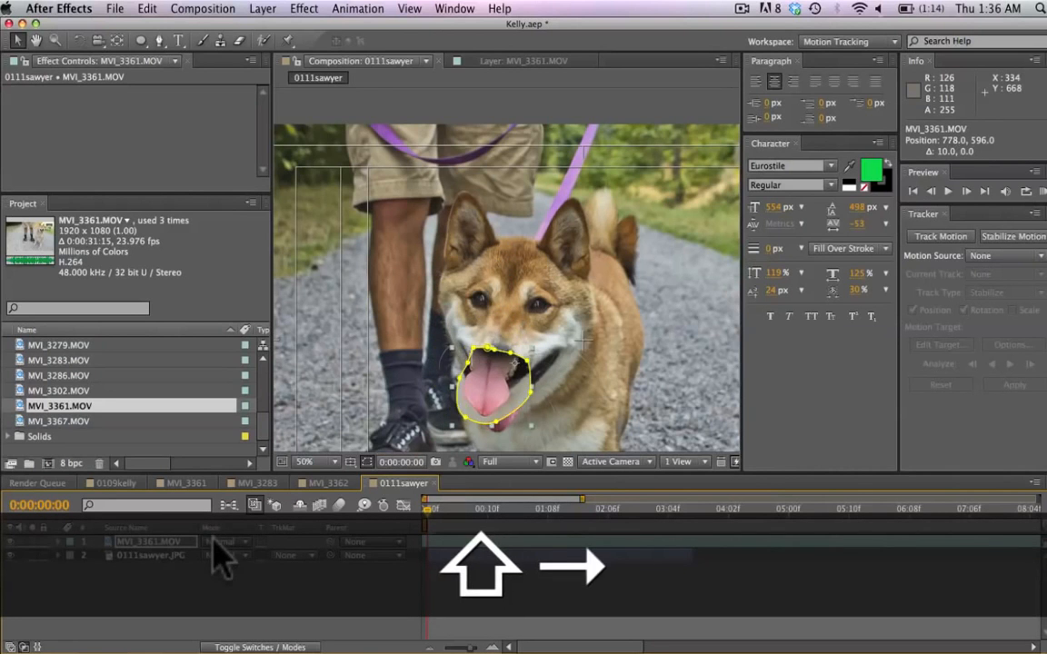
key("shift+Right")
key("shift+Right")
key("shift+Down")
key("shift+Down")
key("shift+Down")
key("shift+Down")
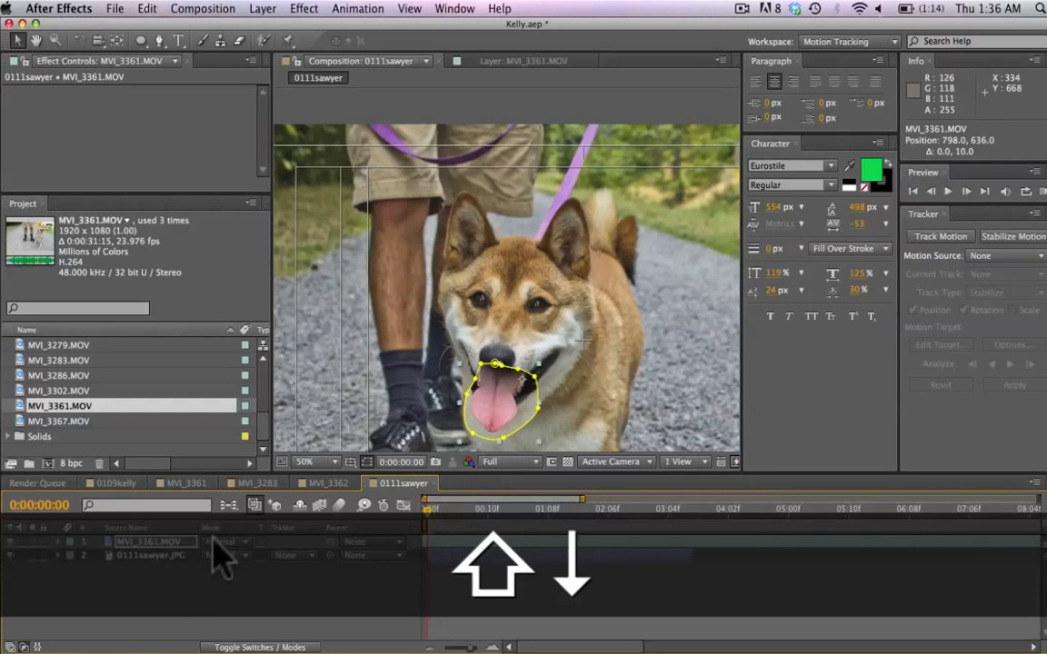
- Duplicate the 0111sawyer.JPG layer and place the copy above MVI_3361.MOV
left_click(189, 578)
key("h")
left_click_drag(496, 279, 463, 181)
key("period")
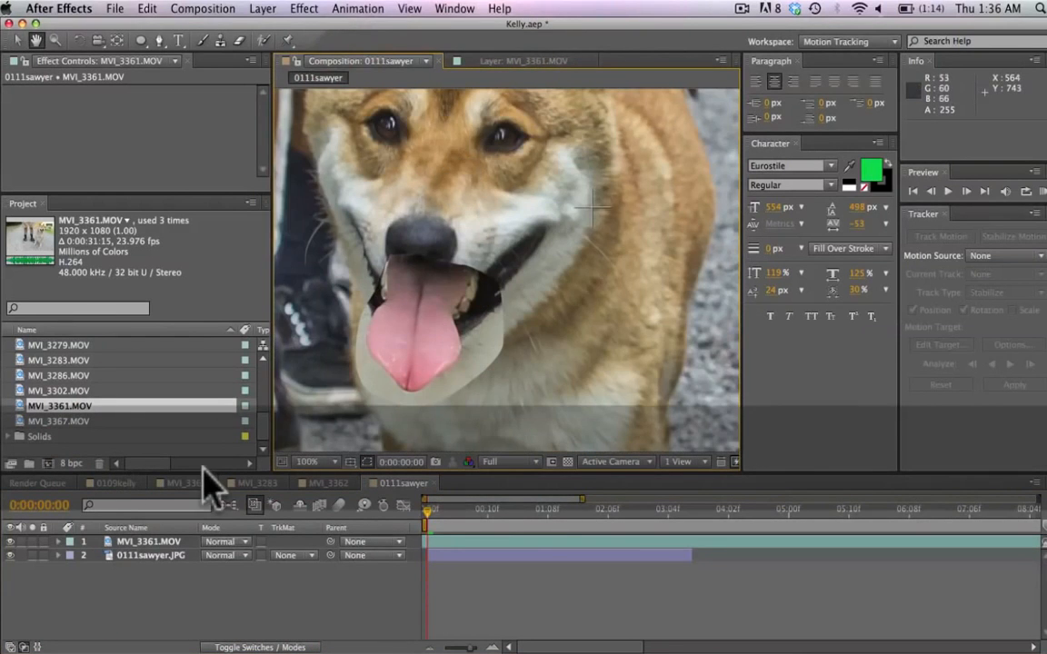
key("v")
left_click(141, 556)
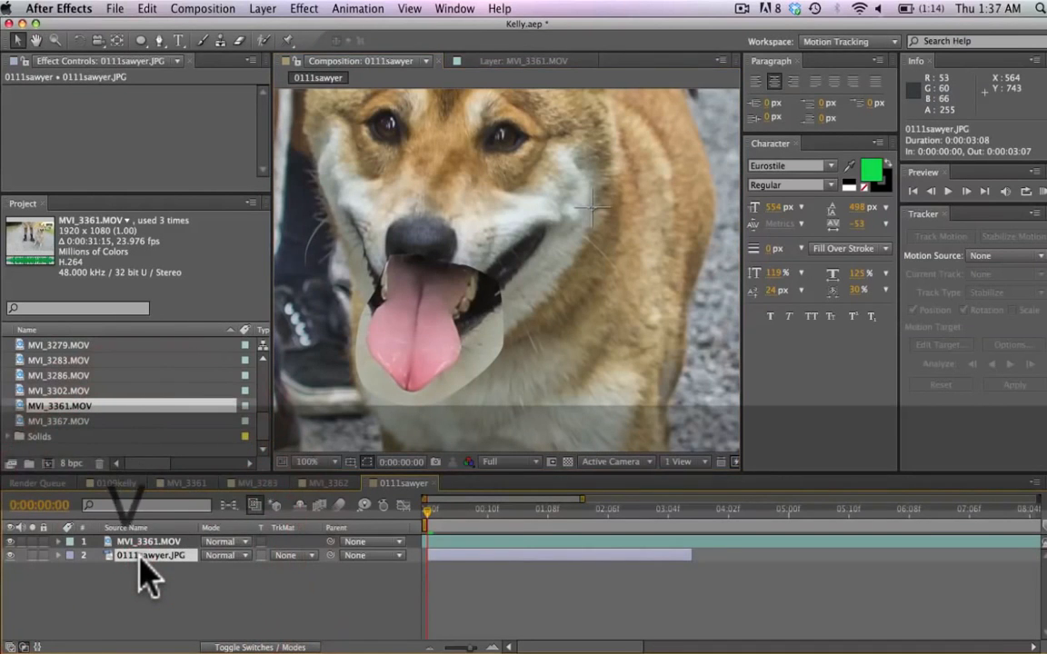
key("super+d")
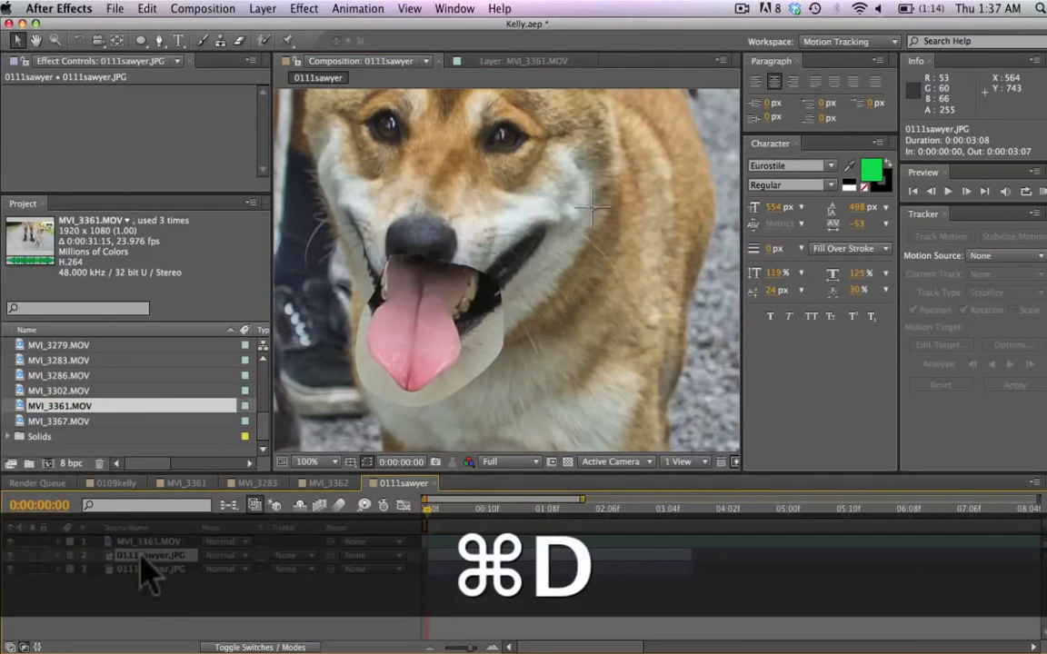
left_click_drag(140, 556, 142, 535)
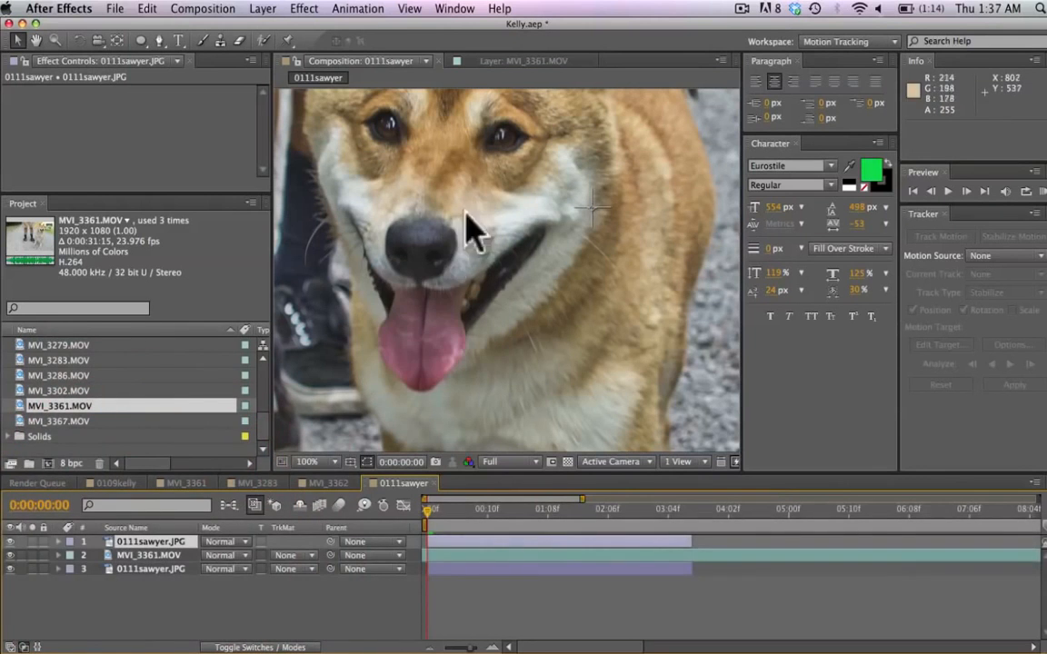
- Start a Pen tool mask on the upper 0111sawyer.JPG layer, following the dog's upper lip from the mouth's edge to beneath the nose
key("h")
mouse_move(443, 251)
left_mouse_down()
mouse_move(479, 229)
mouse_move(556, 224)
mouse_move(460, 234)
mouse_move(443, 250)
left_mouse_up()
scroll(555, 224, "up", 1)
key("g")
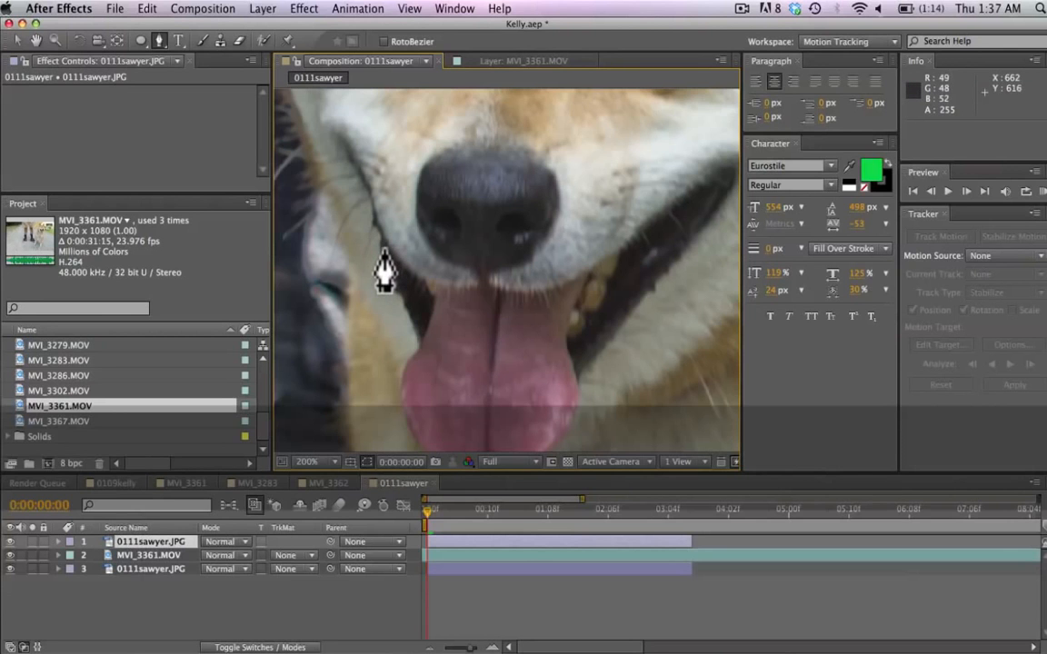
left_click(382, 240)
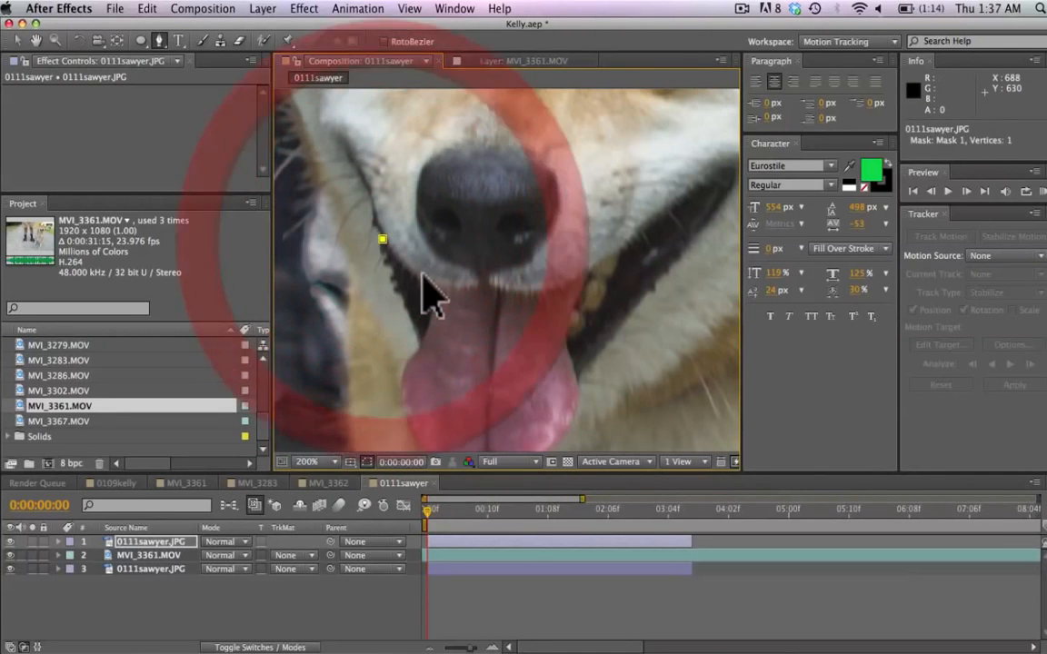
left_click(474, 286)
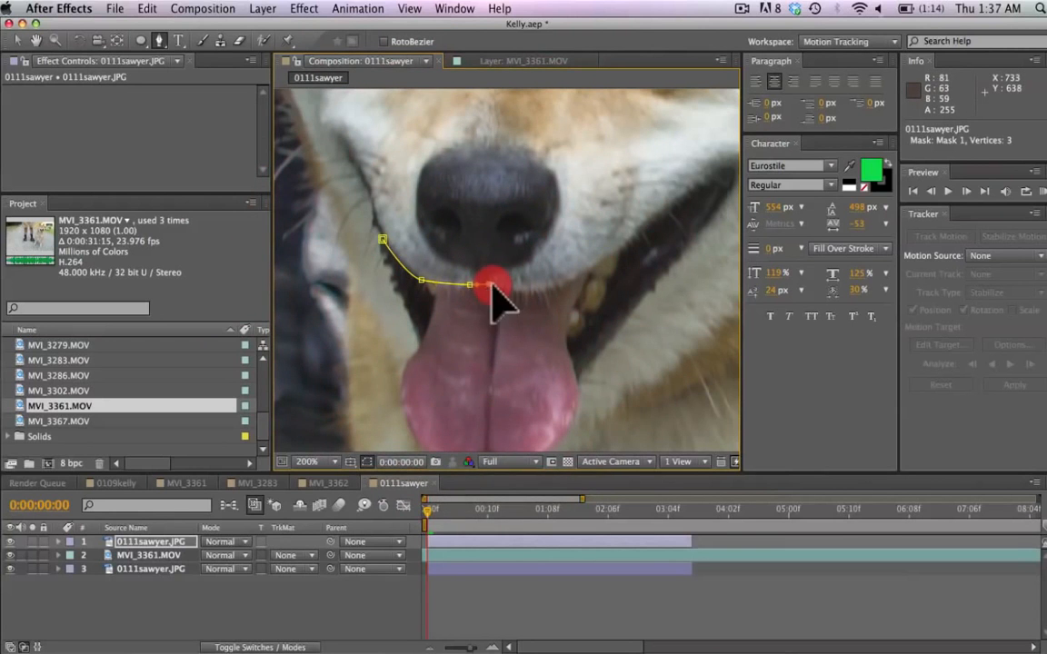
left_click(490, 285)
- Continue the mask along the other half of the upper lip to just past the tongue, undoing the extra point toward the mouth corner
left_click_drag(517, 293, 537, 291)
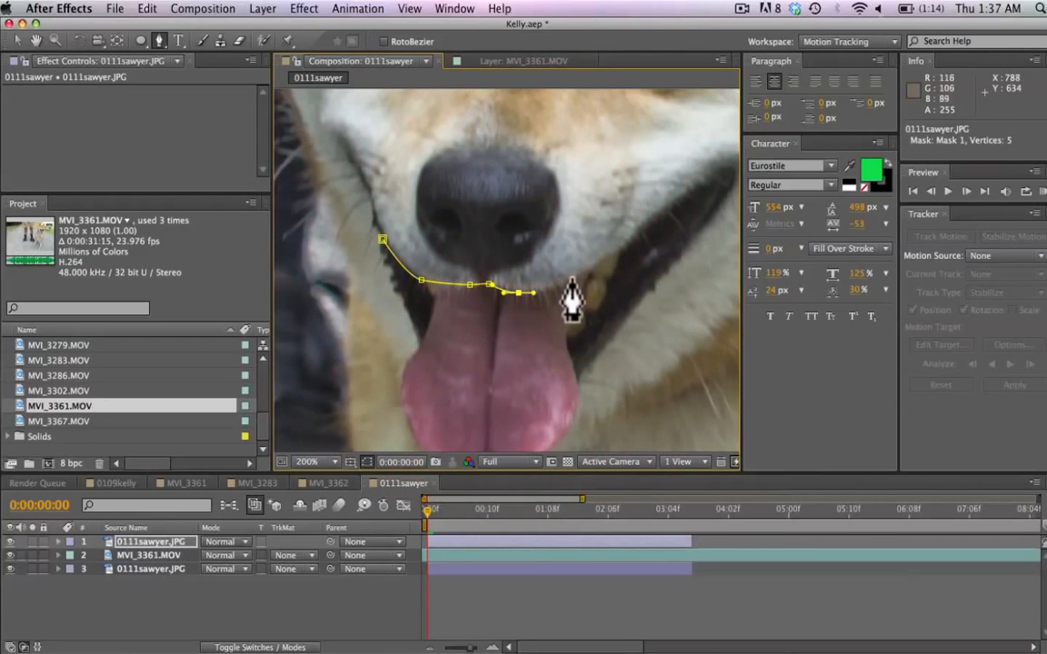
left_click(573, 280)
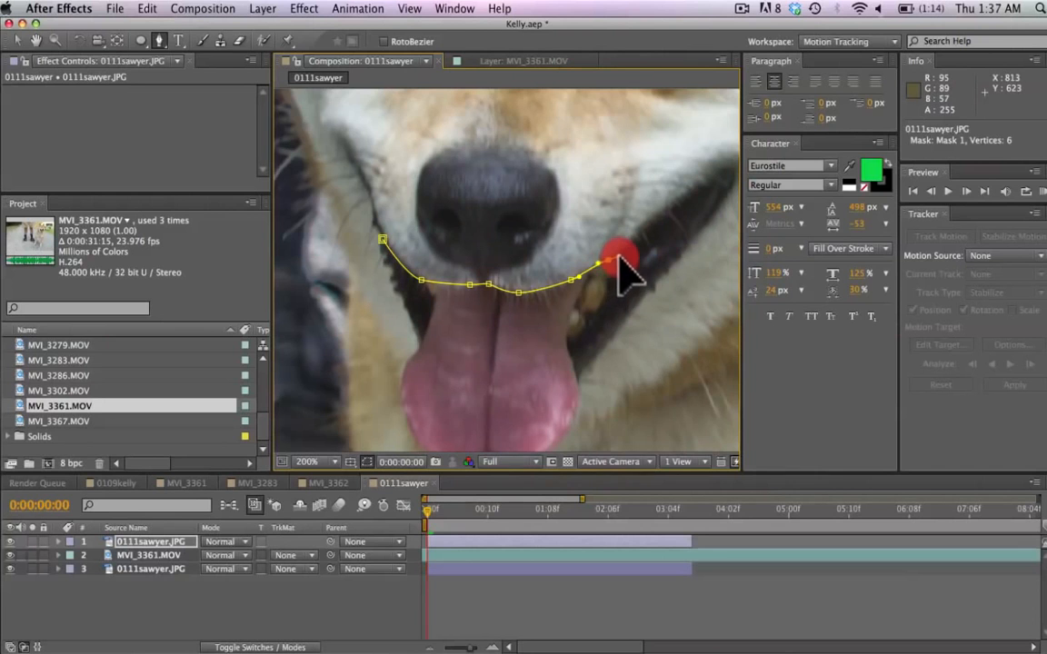
left_click(619, 256)
left_click(645, 231)
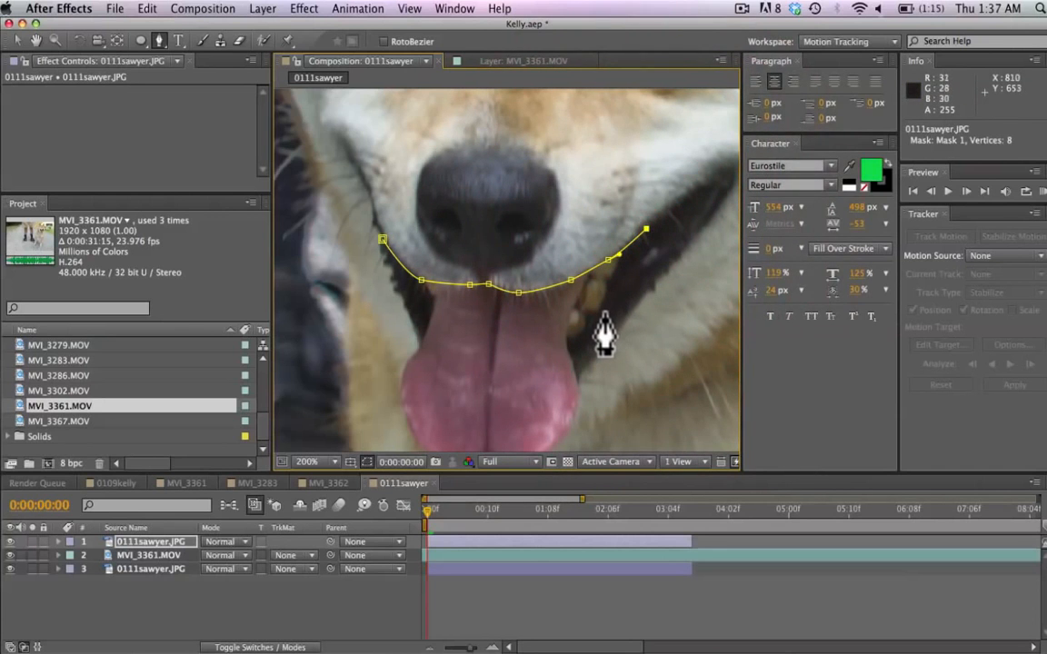
key("super+z")
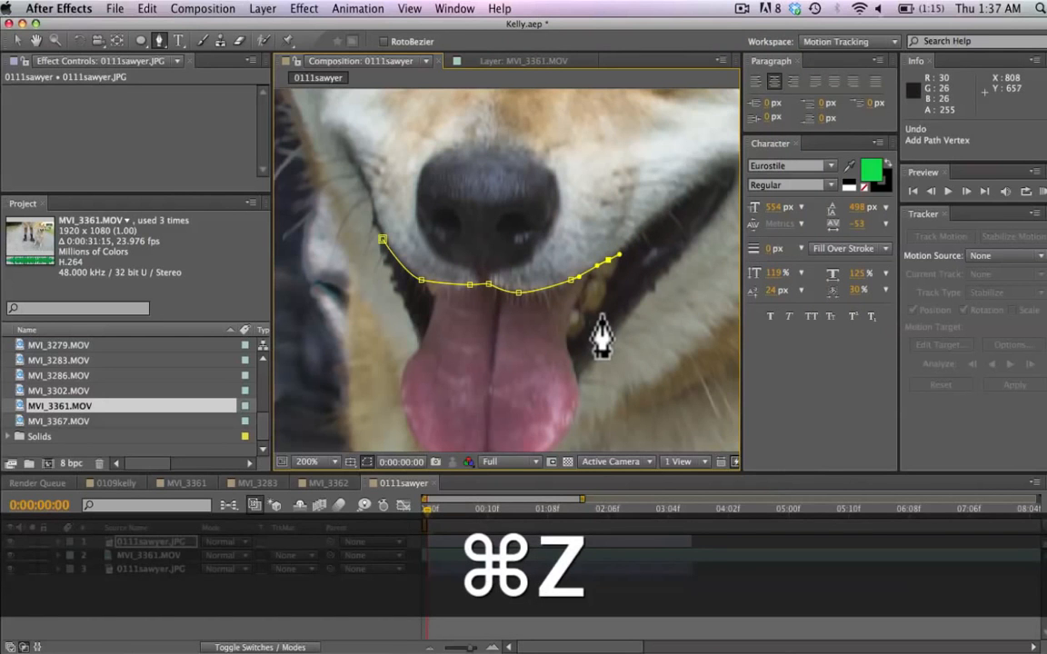
- Run the mask down beside the tongue and curve it through the chest fur well below the tongue
key("h")
left_click_drag(626, 363, 609, 268)
key("g")
left_click(583, 282)
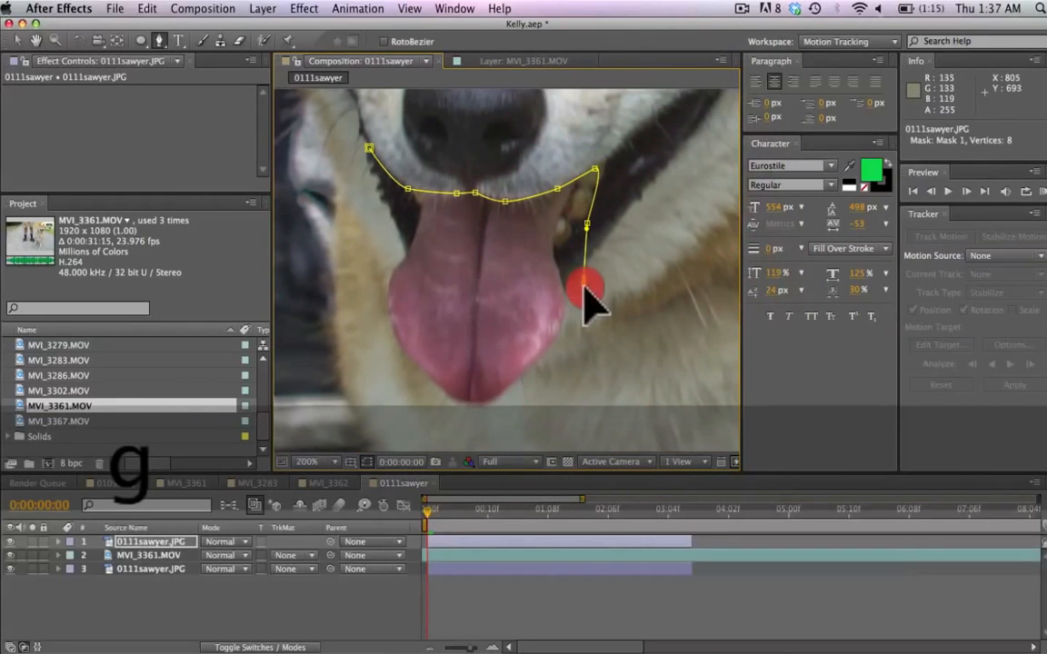
left_click(619, 401)
key("h")
left_click_drag(492, 429, 623, 327)
key("g")
left_click(527, 342)
left_click(478, 303)
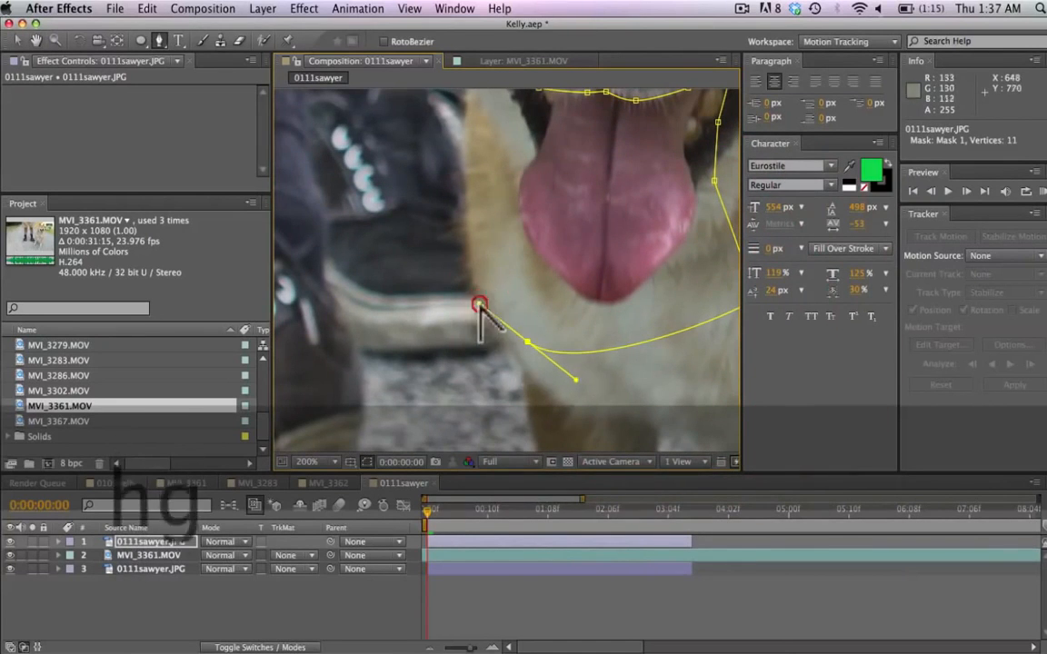
- Bring the mask up the opposite side of the mouth and close it at its first point on the lip
left_click(463, 207)
key("h")
left_click_drag(461, 131, 456, 303)
key("g")
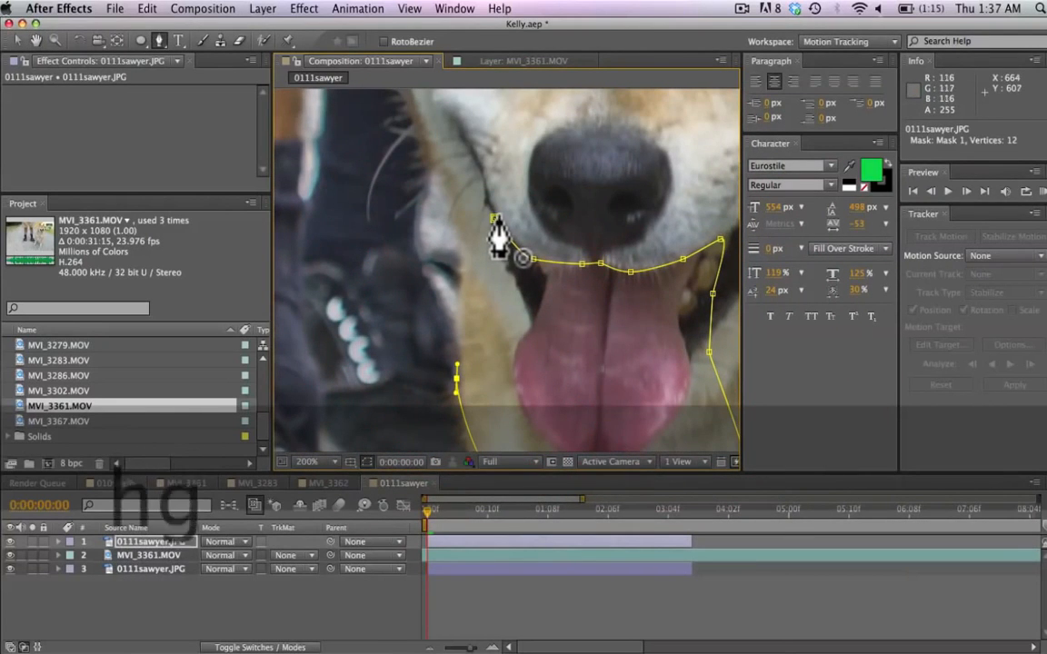
left_click(493, 218)
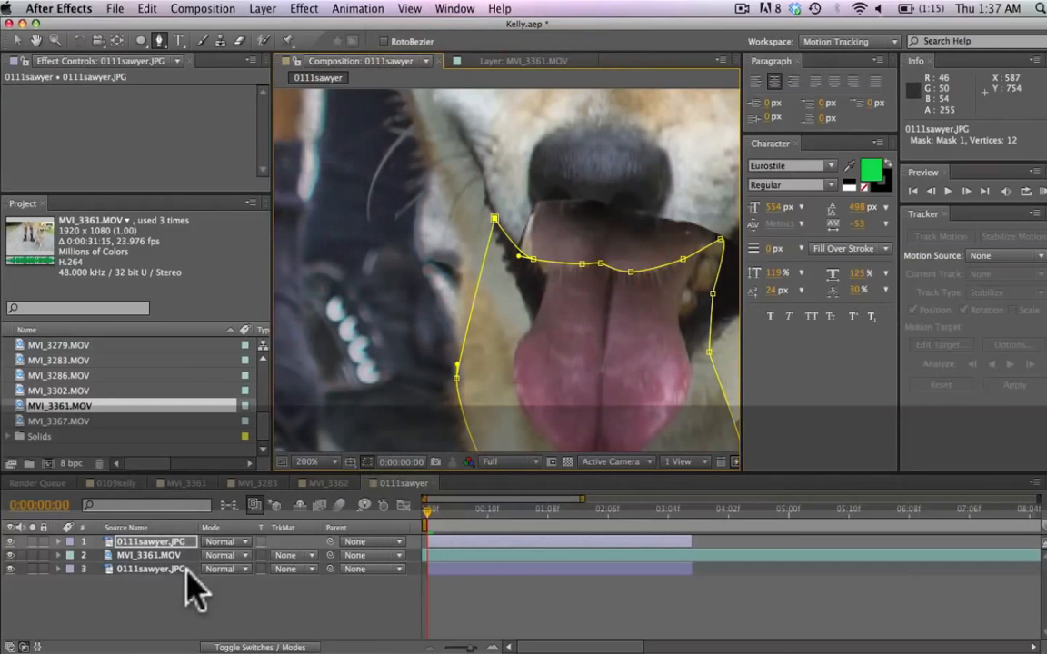
- Reveal Mask 1 on the upper 0111sawyer.JPG layer and set its mode to Subtract
key("m")
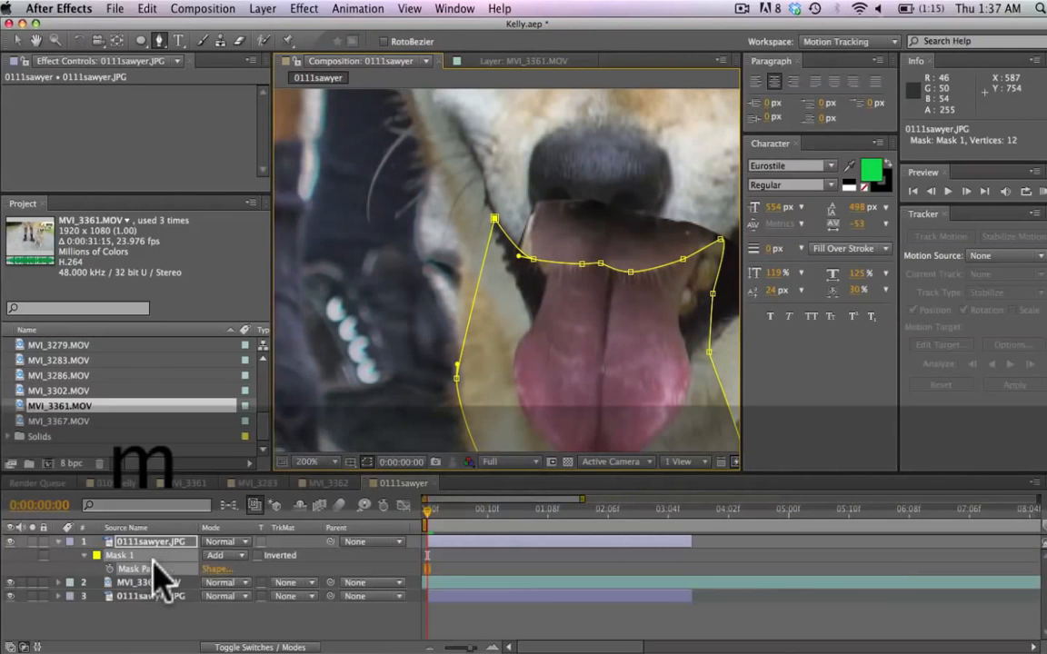
left_click(224, 555)
left_click(234, 579)
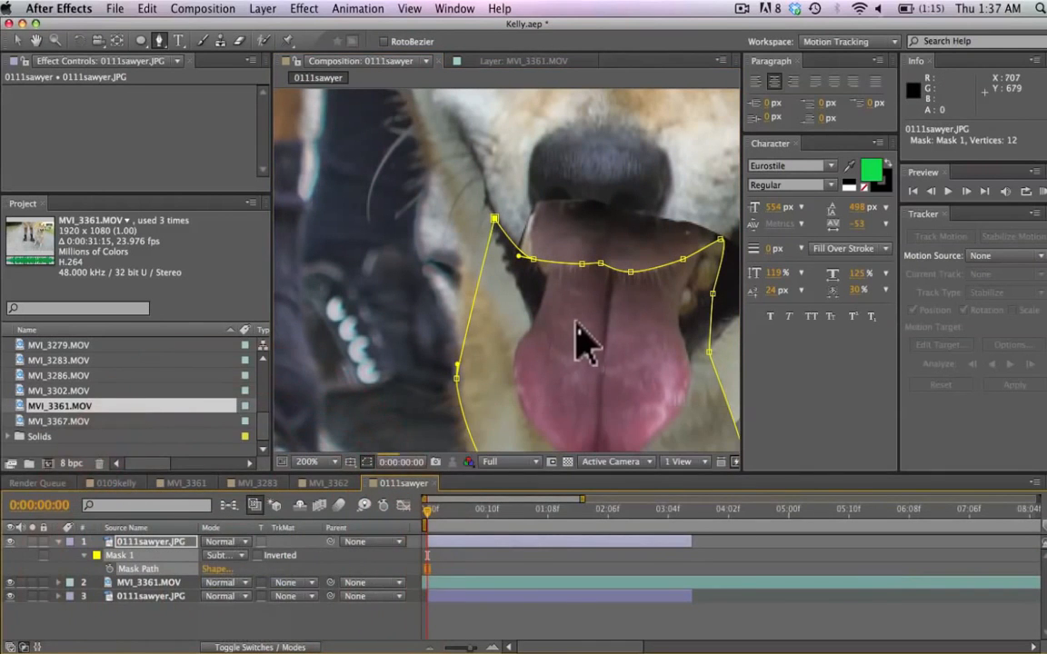
- Examine how the video mouth blends with the dog photo, both close up and in the whole frame, without the mask outline
key("v")
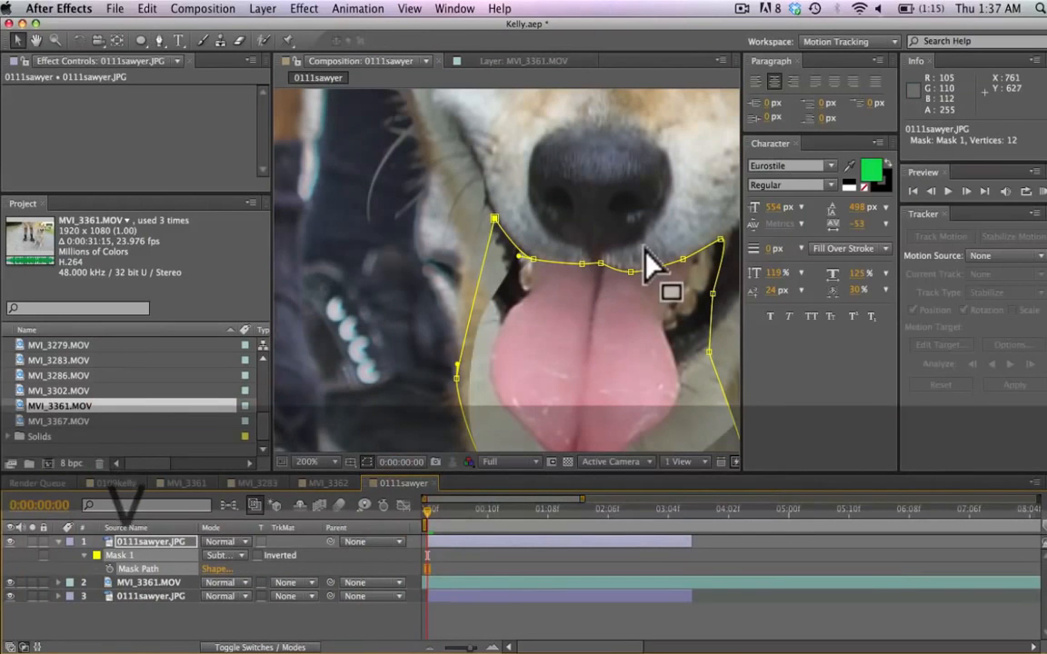
key("h")
left_click_drag(573, 238, 418, 268)
scroll(418, 268, "down", 1)
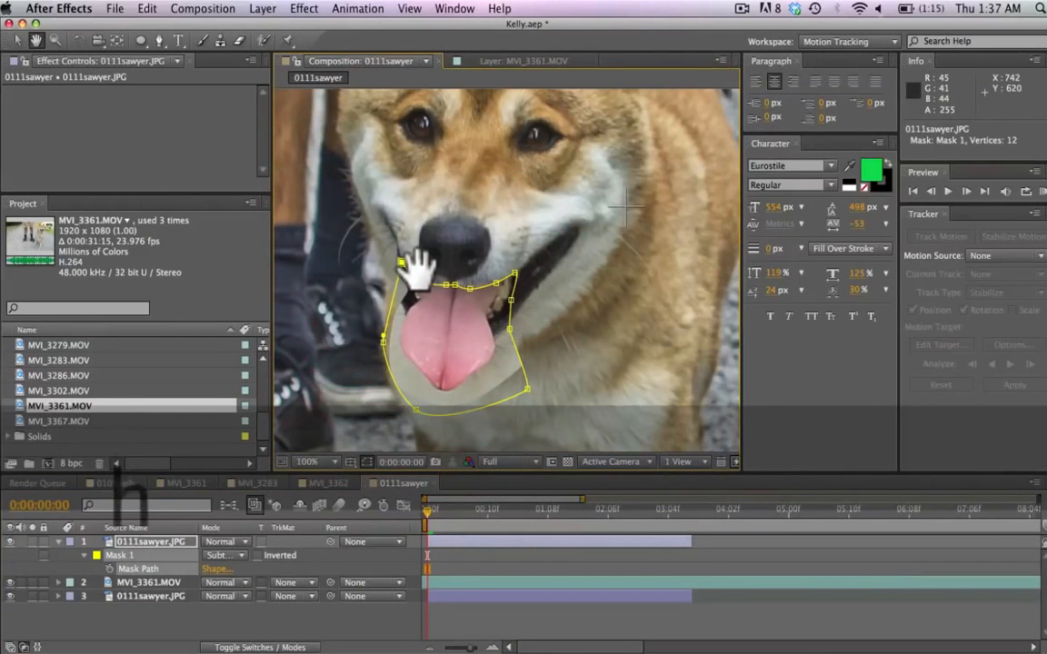
key("v")
left_click(169, 626)
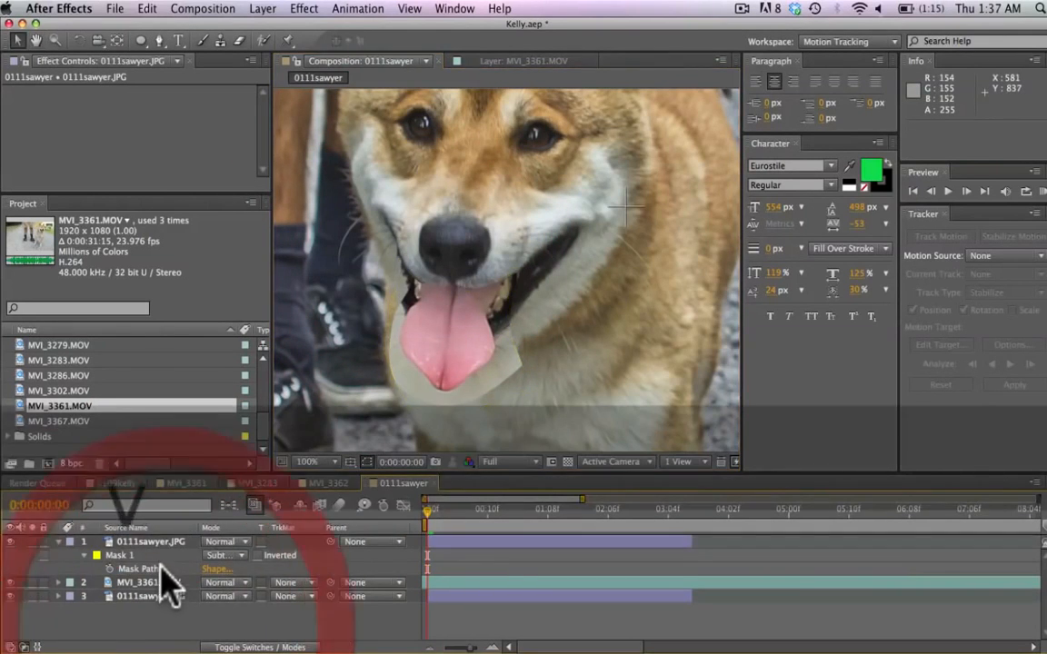
left_click(166, 542)
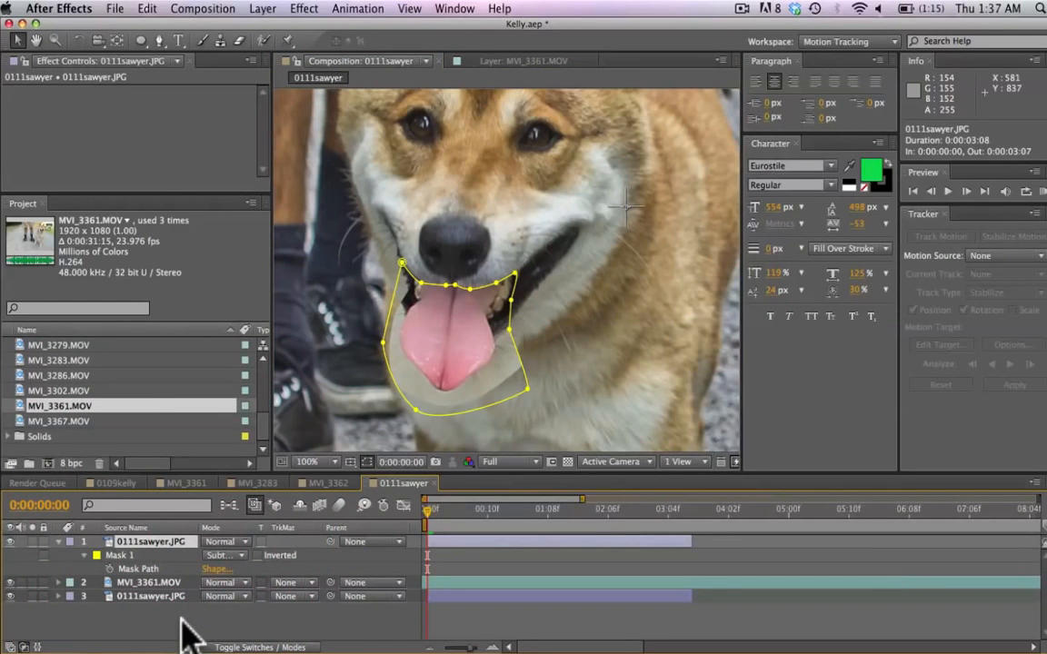
left_click(182, 627)
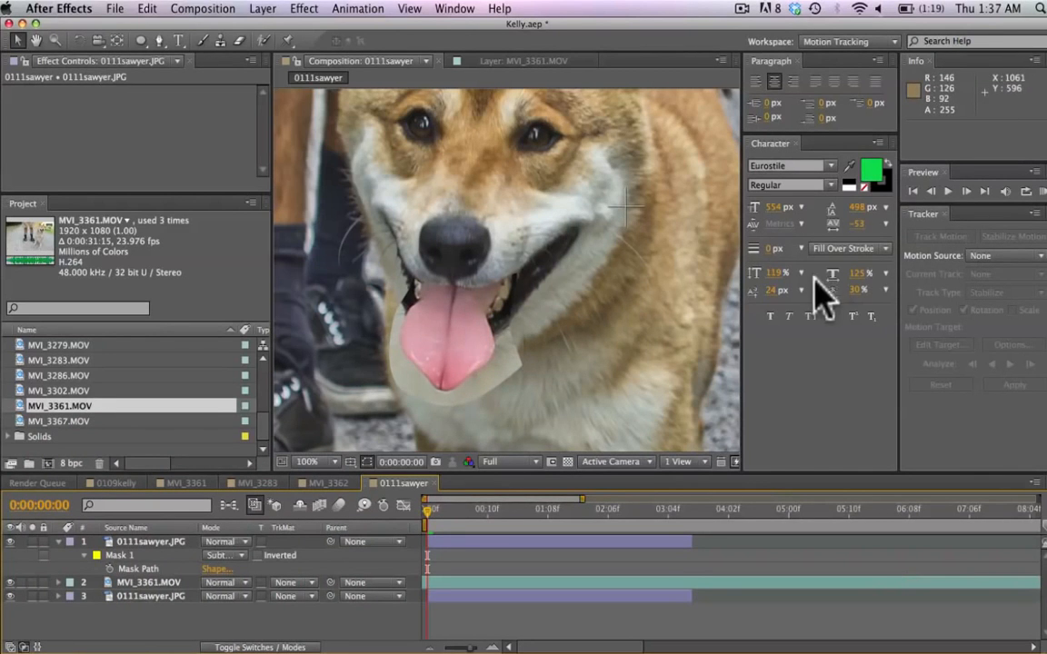
scroll(563, 173, "down", 4)
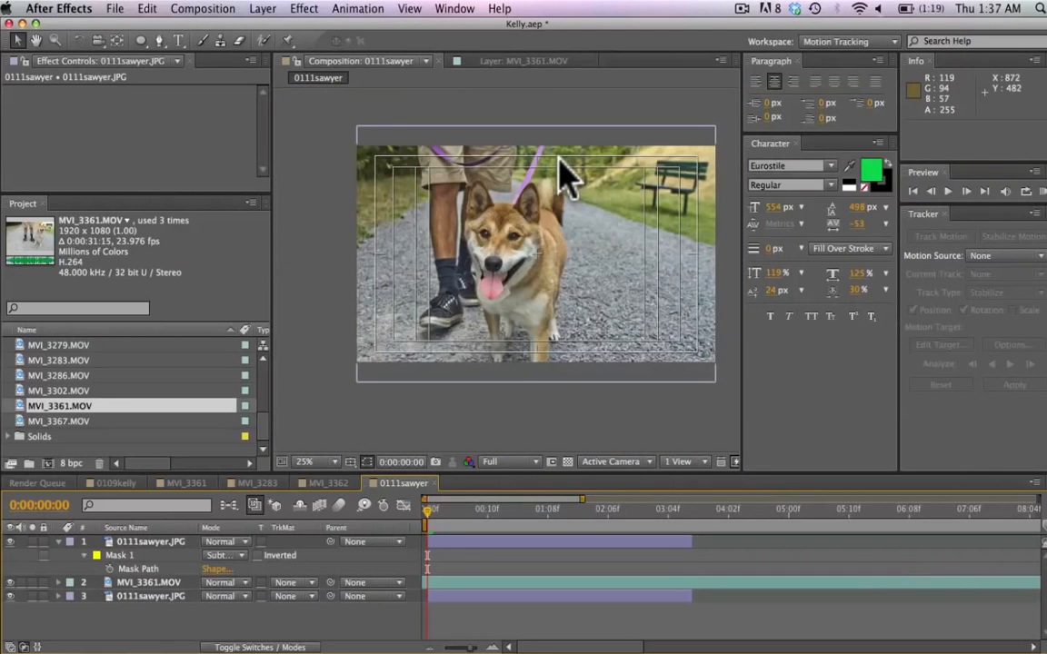
scroll(563, 173, "up", 2)
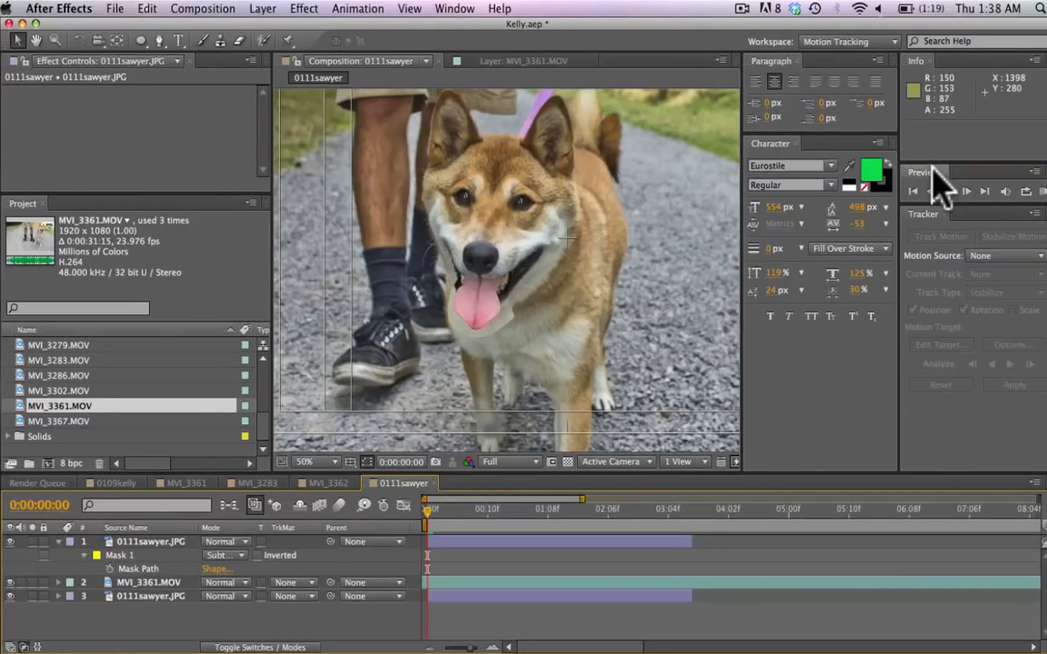
- Switch to the Effects workspace, search the effects for "levels" and apply Levels to the MVI_3361.MOV layer
left_click(866, 41)
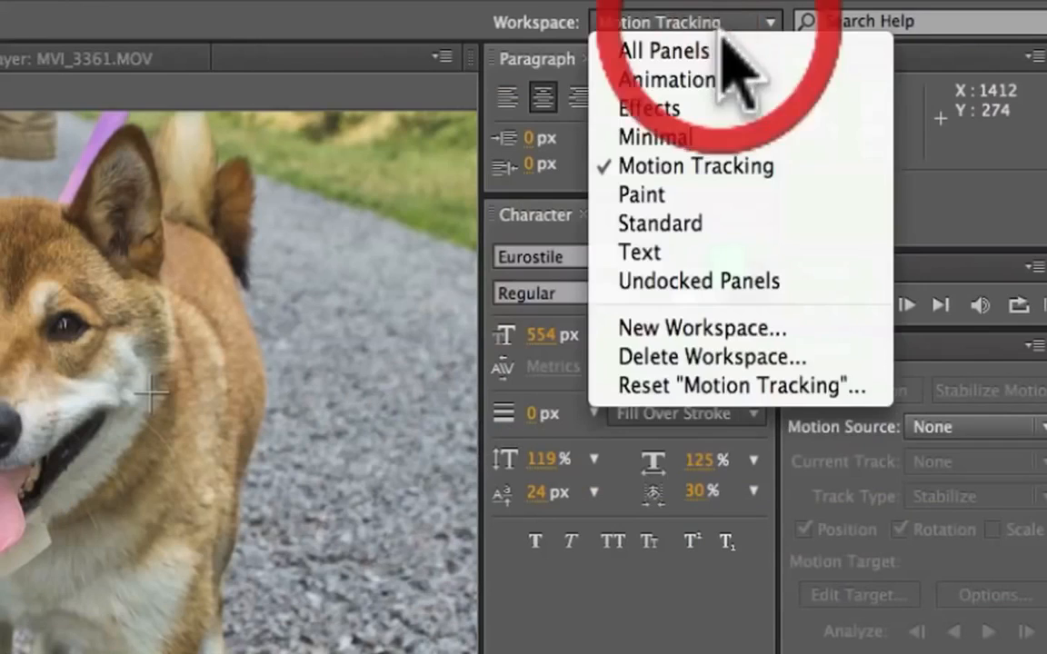
left_click(861, 86)
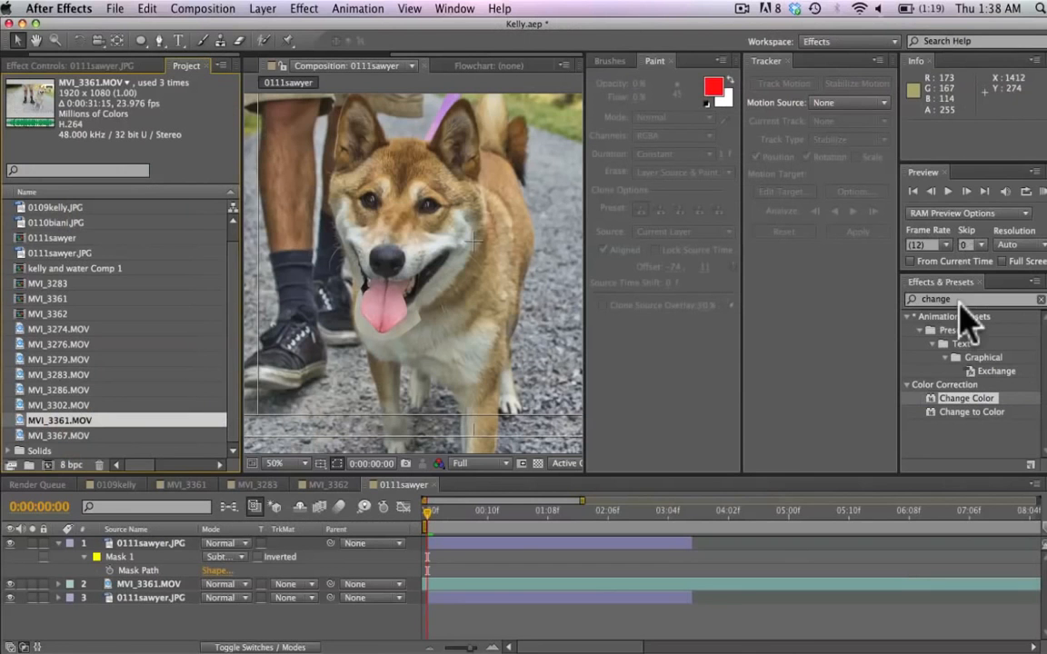
left_click(954, 298)
type("levels")
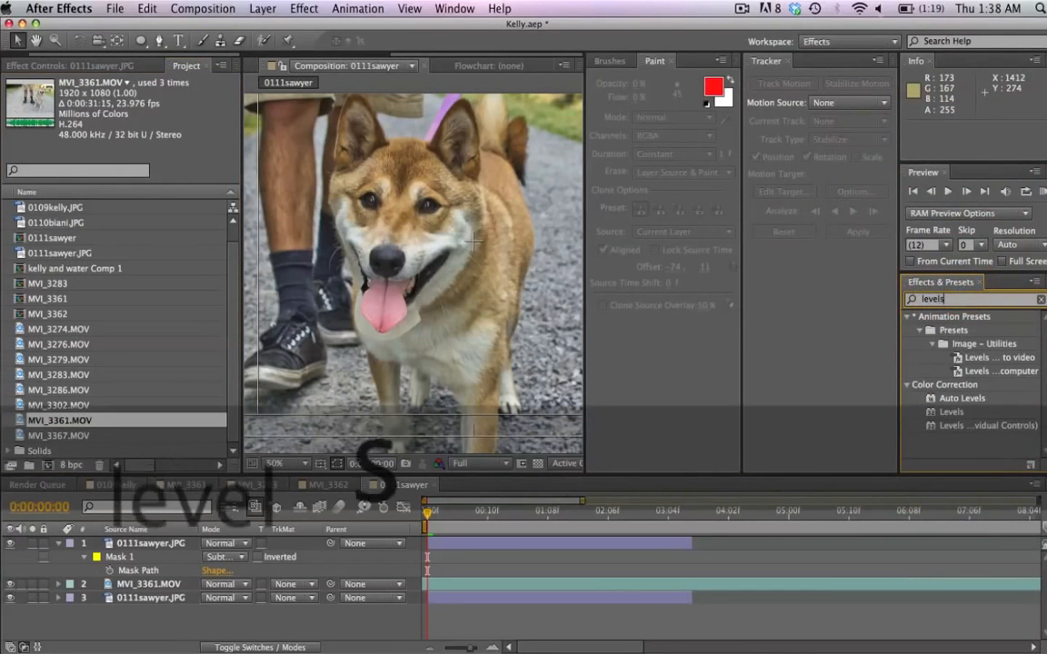
left_click_drag(954, 416, 145, 585)
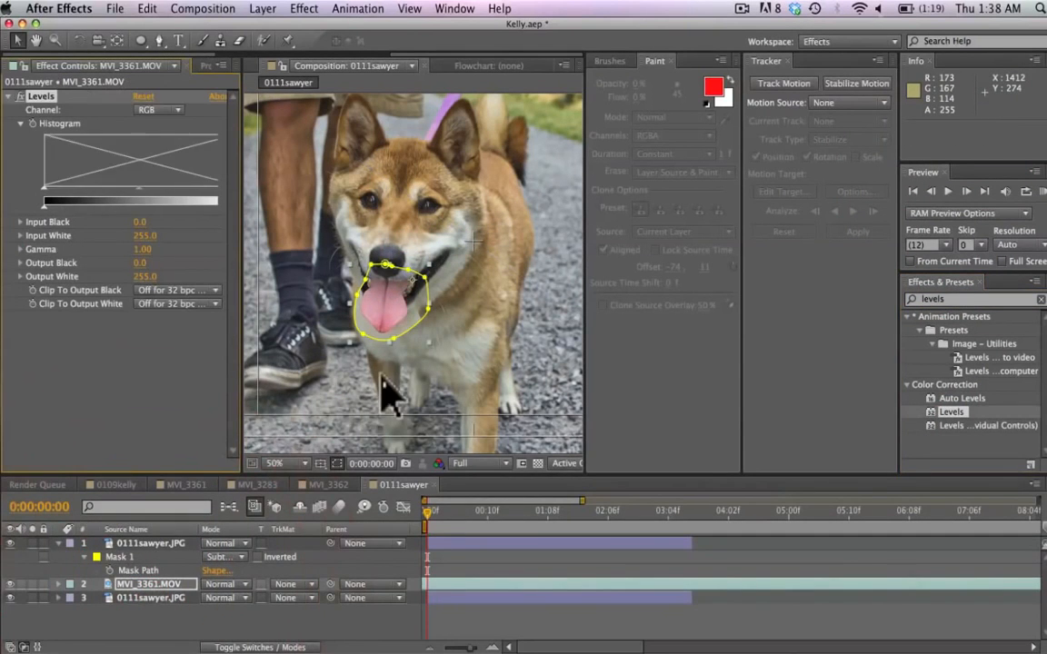
- Hide the mask outlines around the mouth and set the Levels Output White of MVI_3361.MOV to 223
key("period")
key("period")
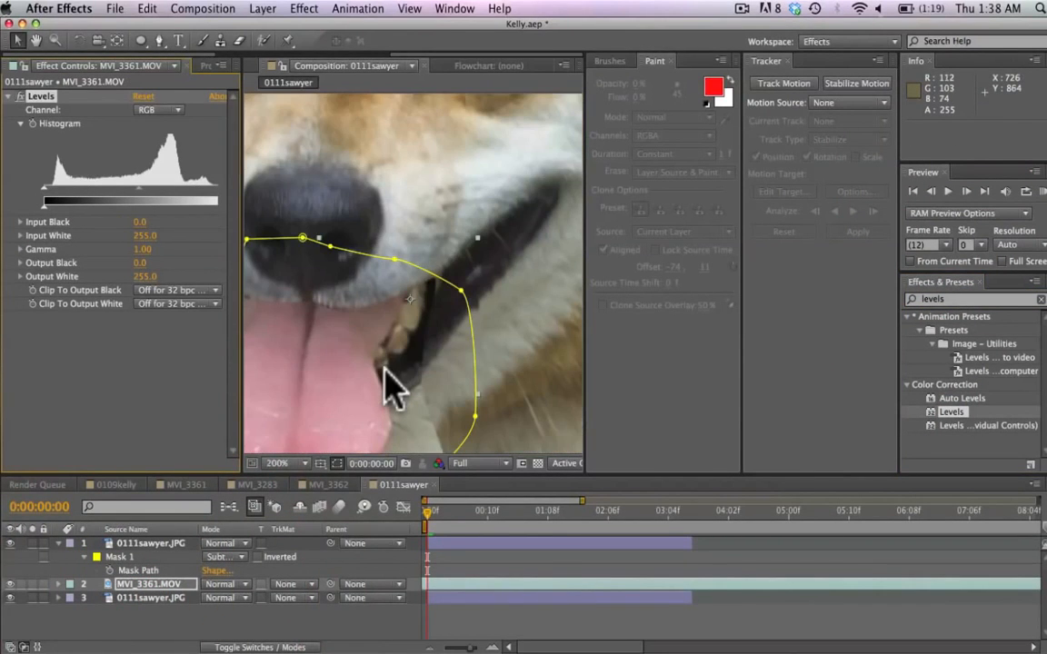
key("h")
left_click_drag(362, 344, 499, 148)
scroll(440, 177, "down", 1)
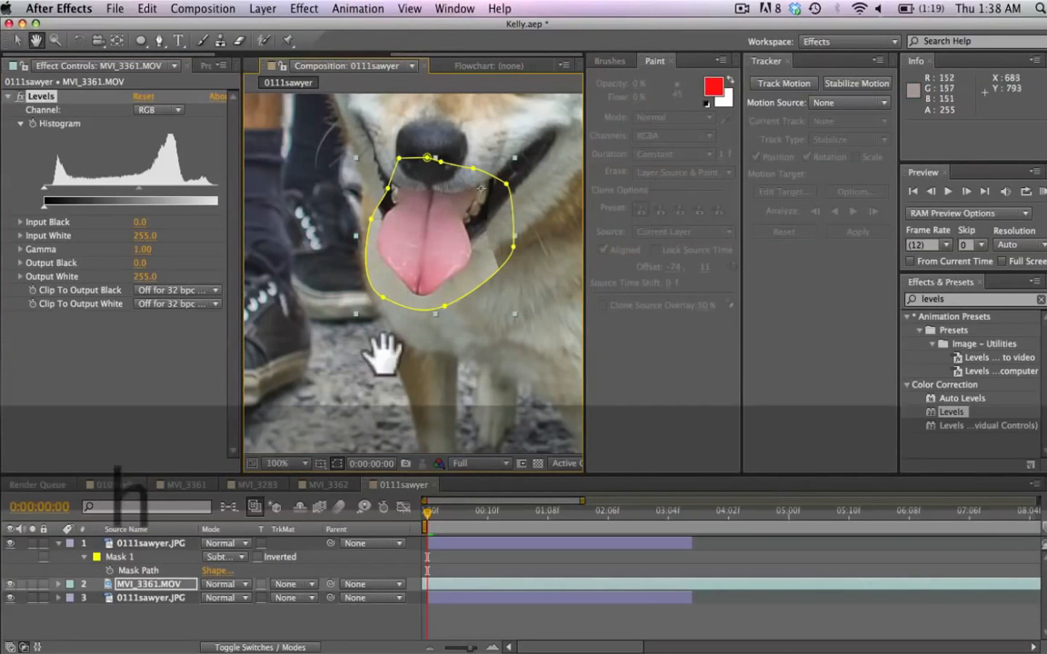
key("v")
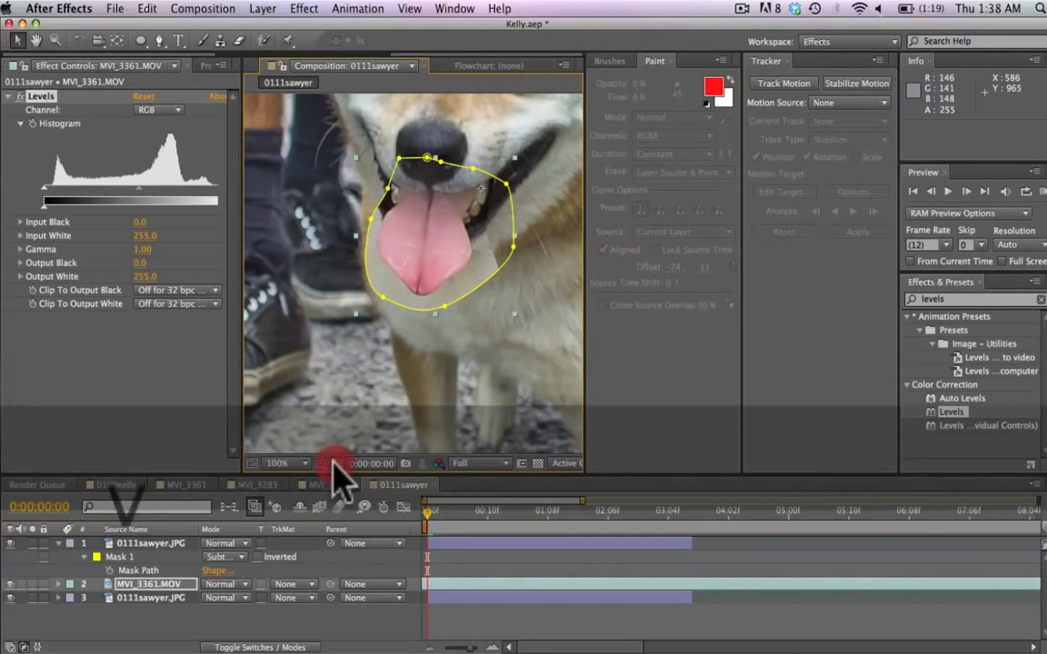
left_click(335, 454)
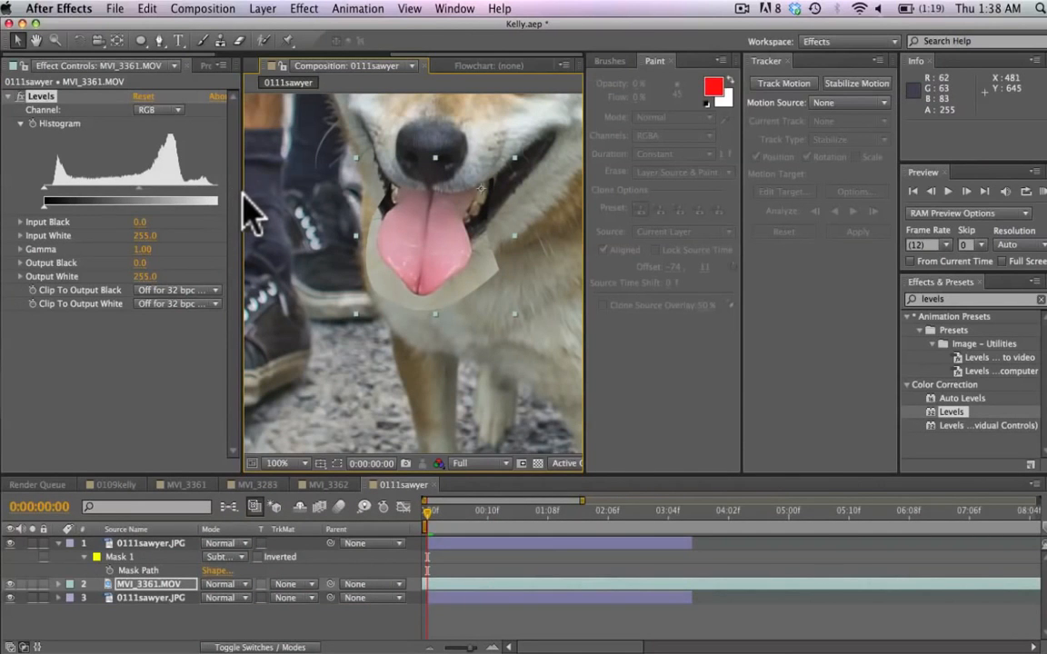
left_click_drag(240, 209, 215, 203)
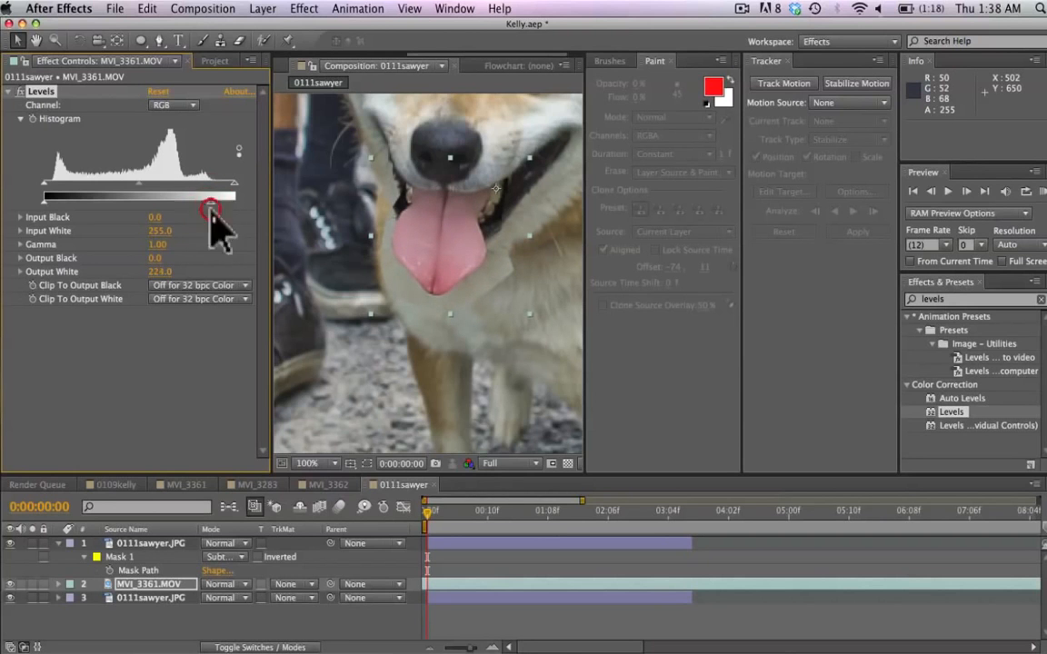
left_click_drag(211, 215, 210, 214)
left_click(162, 627)
- Show the mask outlines again and set the Mask Feather of MVI_3361.MOV's Mask 1 to 23 pixels
left_click(151, 584)
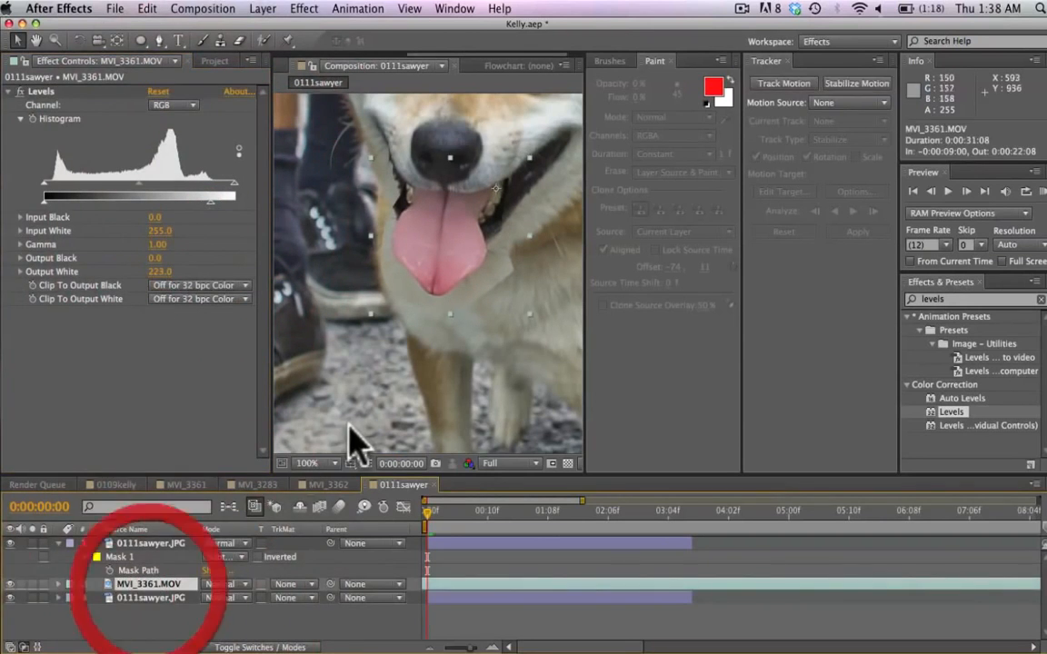
left_click(365, 463)
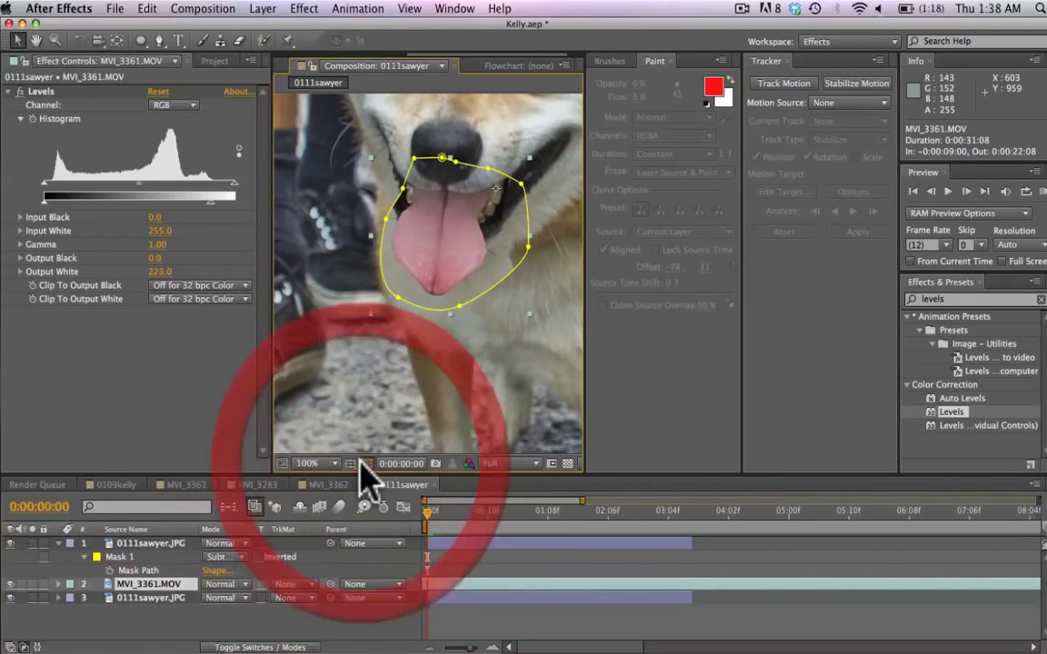
key("m")
key("m")
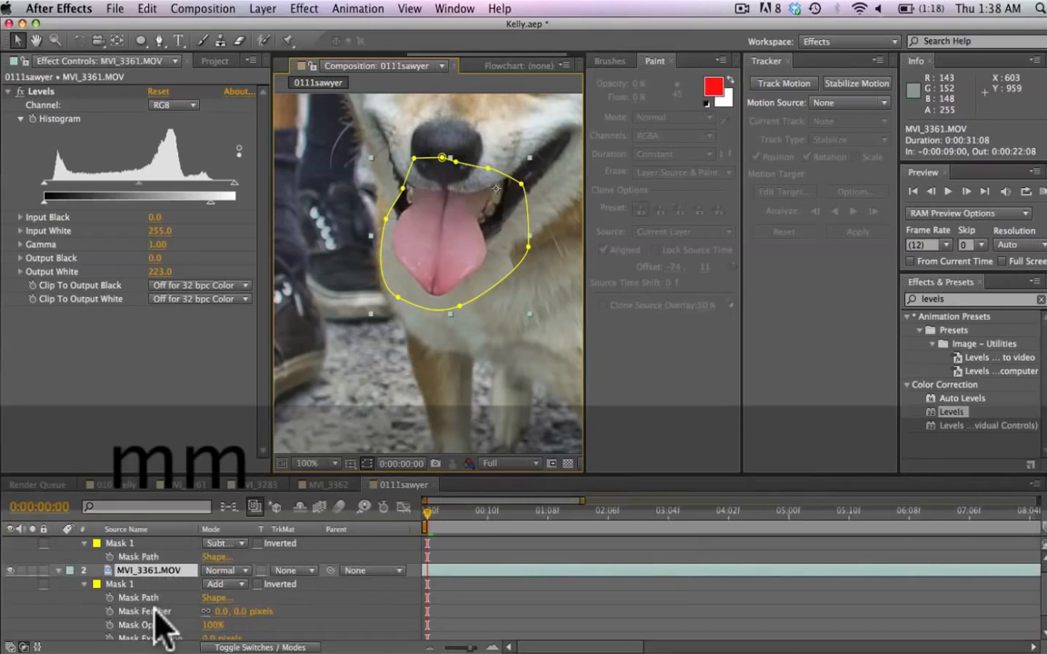
left_click_drag(226, 612, 276, 636)
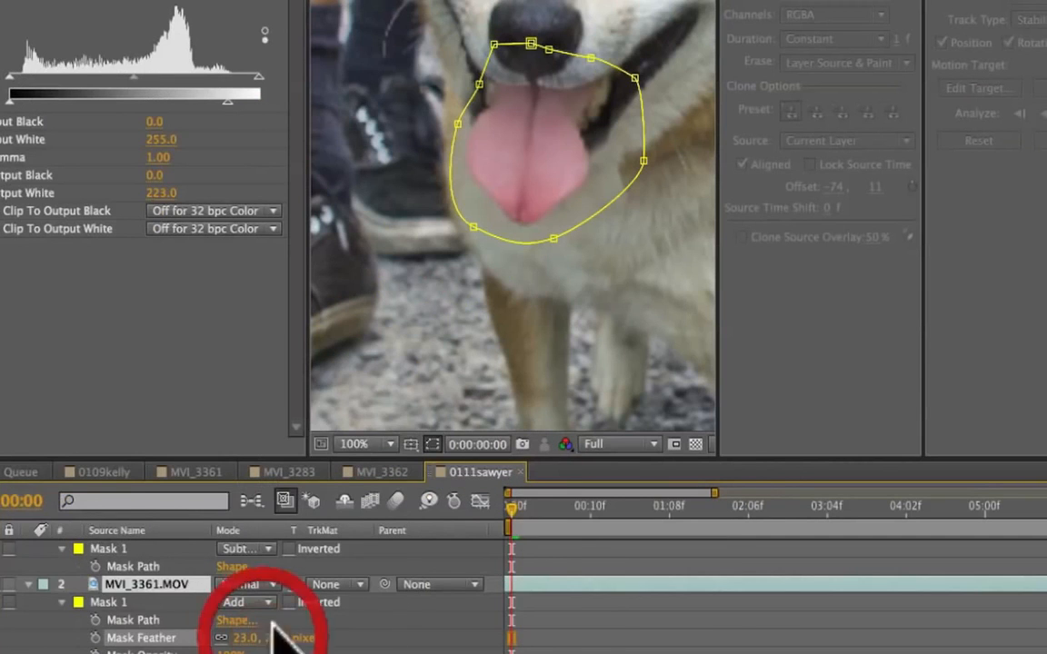
left_click(633, 625)
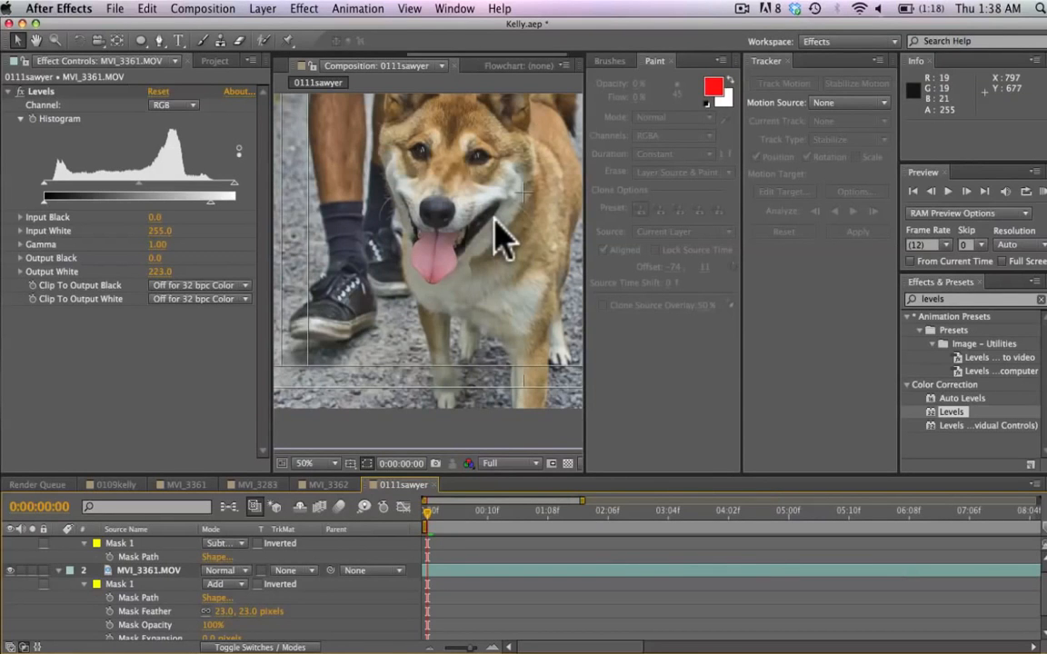
scroll(499, 239, "up", 1)
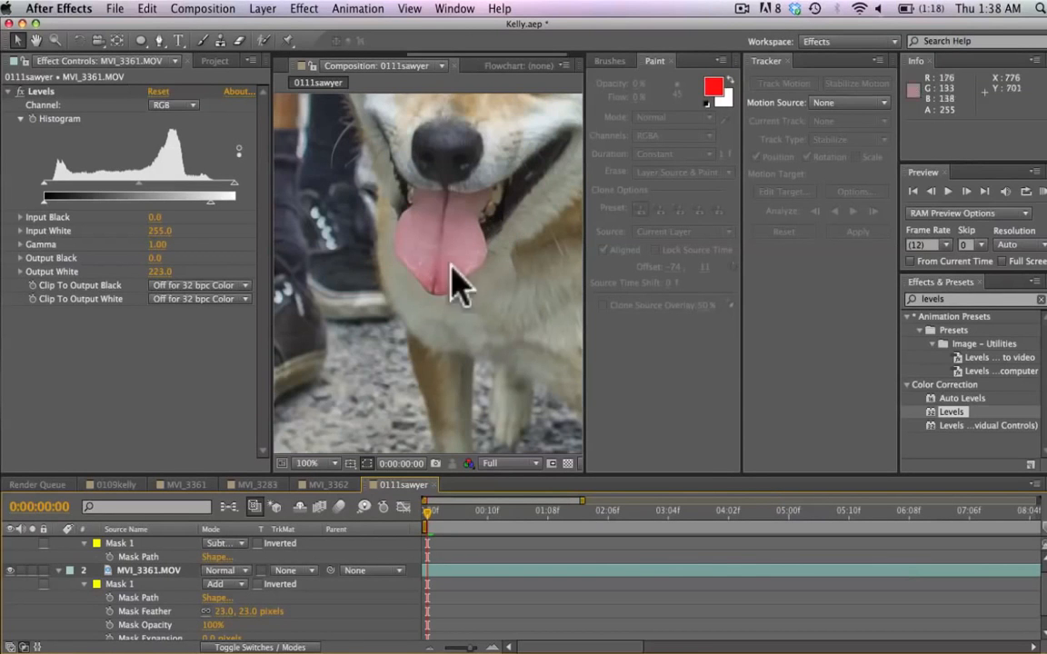
- Nudge the MVI_3361.MOV layer up and sideways to position 803, 620 so the tongue lines up with the photo's mouth
left_click(146, 573)
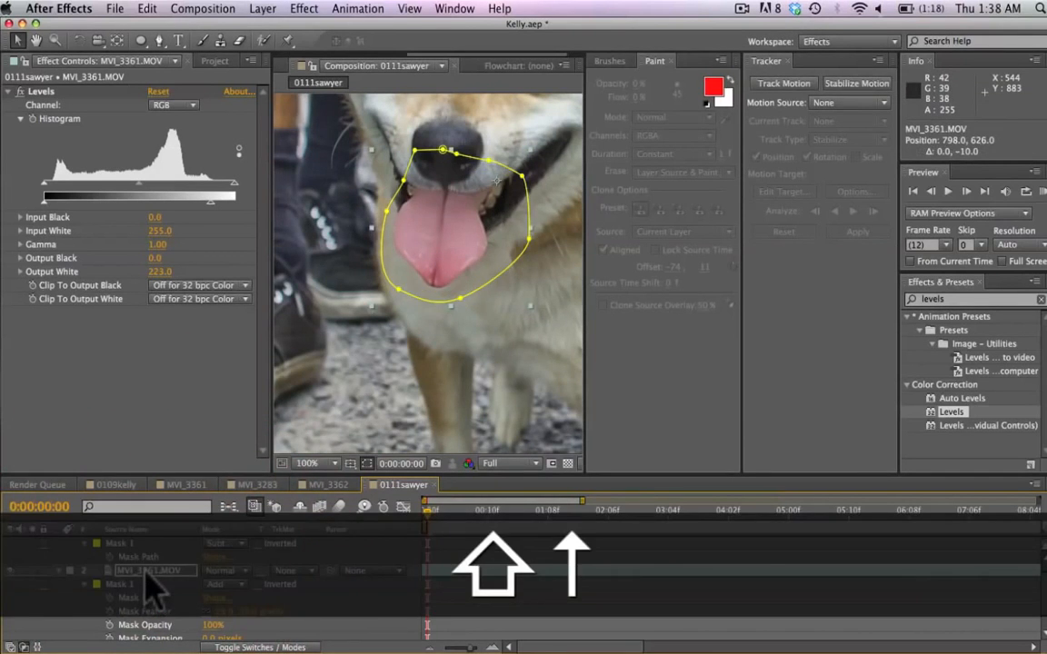
key("shift+Up")
key("Down")
key("Down")
key("Down")
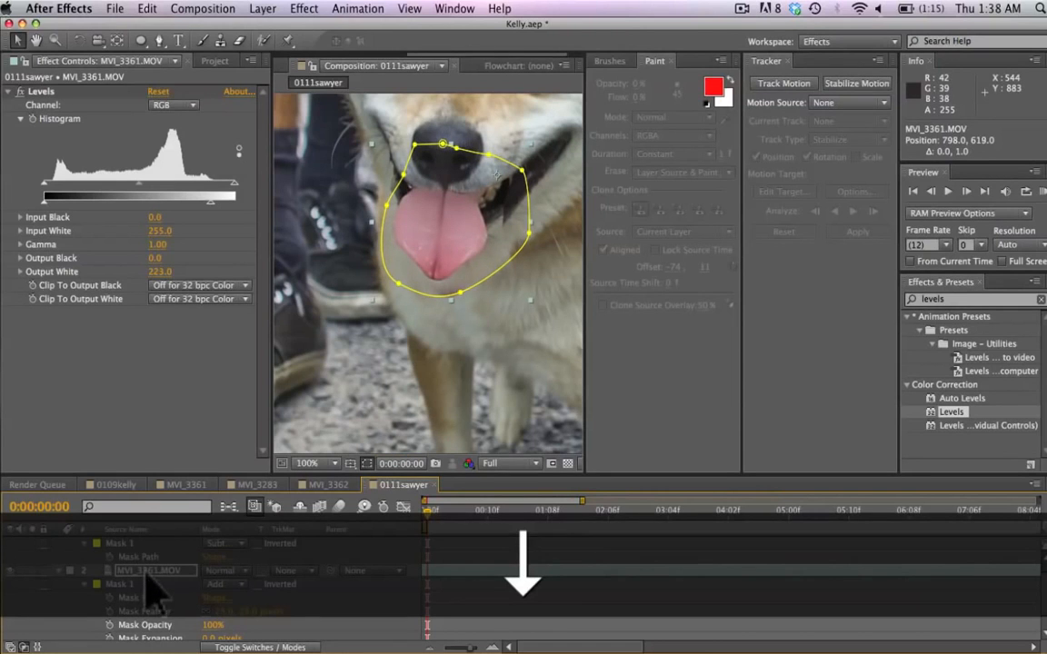
key("Down")
key("Right")
key("Right")
key("Right")
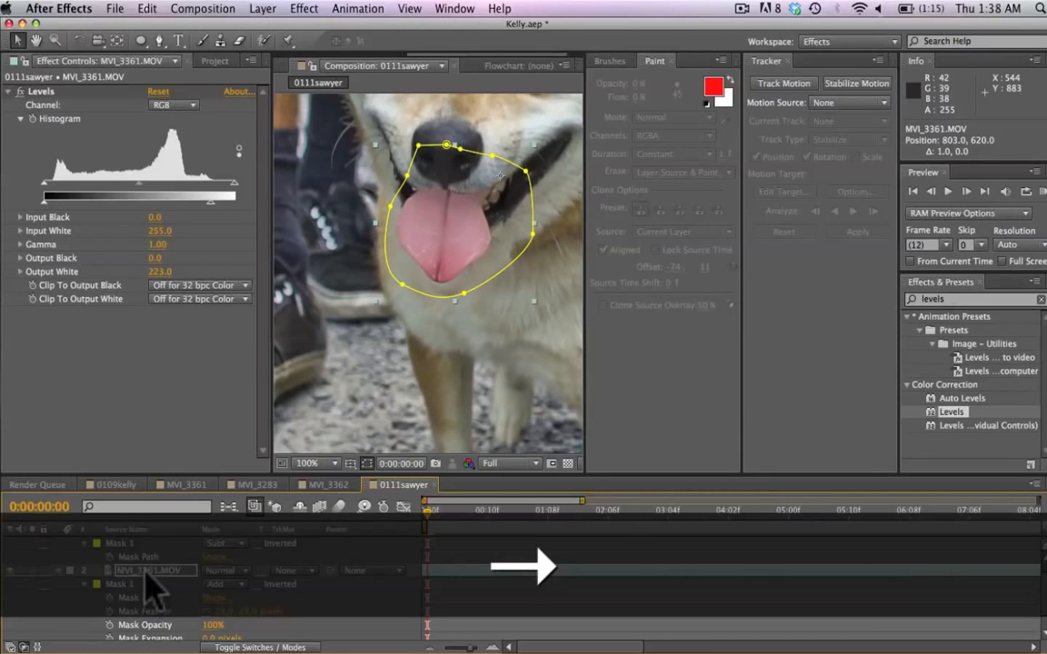
- Collapse the layer properties and reshape the upper 0111sawyer.JPG layer's mask, moving two vertices to follow the dark corner of the dog's mouth
scroll(92, 545, "up", 1)
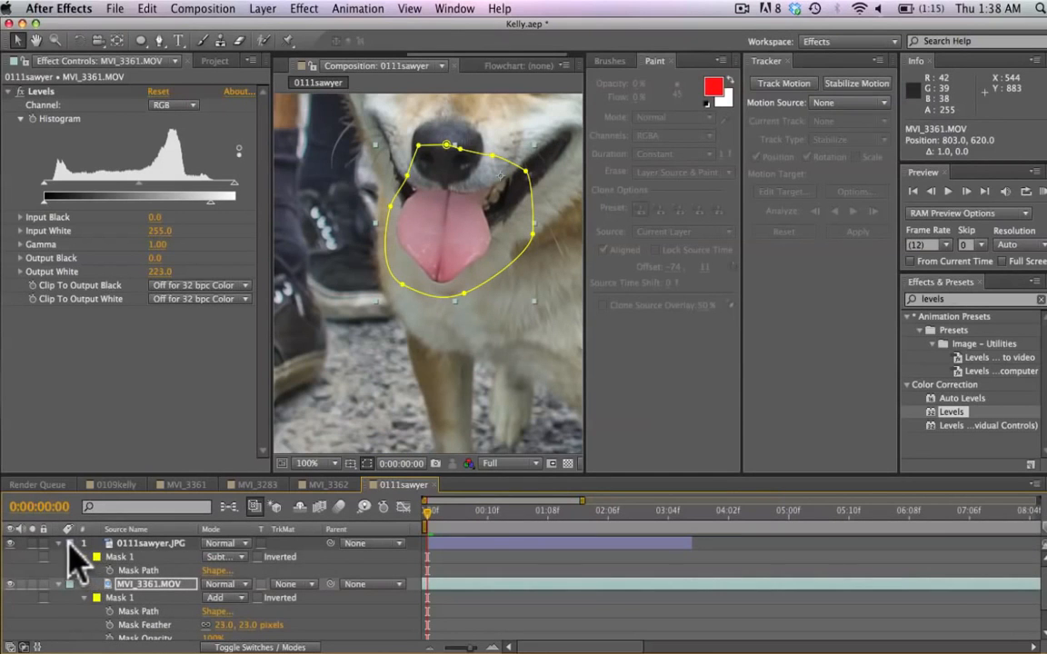
left_click(59, 543)
left_click(58, 557)
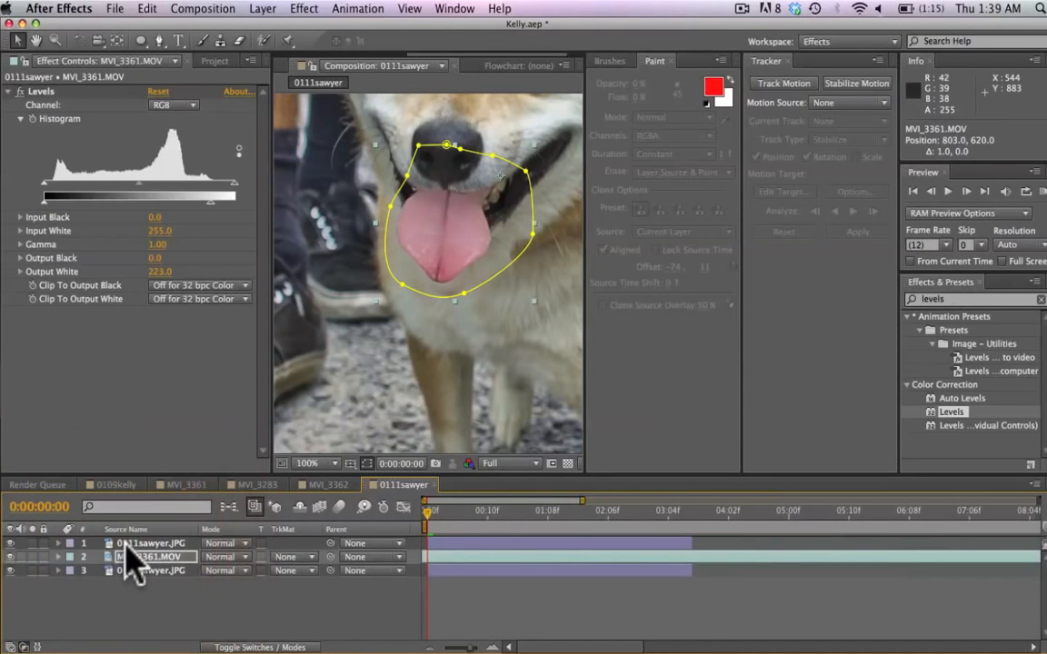
left_click(127, 545)
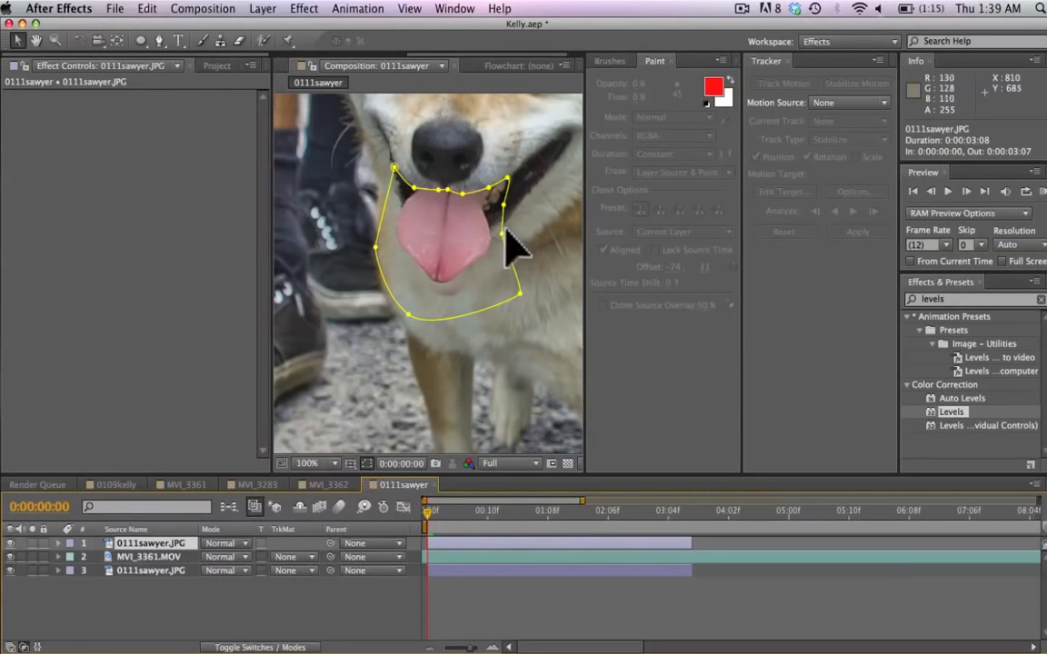
left_click_drag(503, 207, 552, 146)
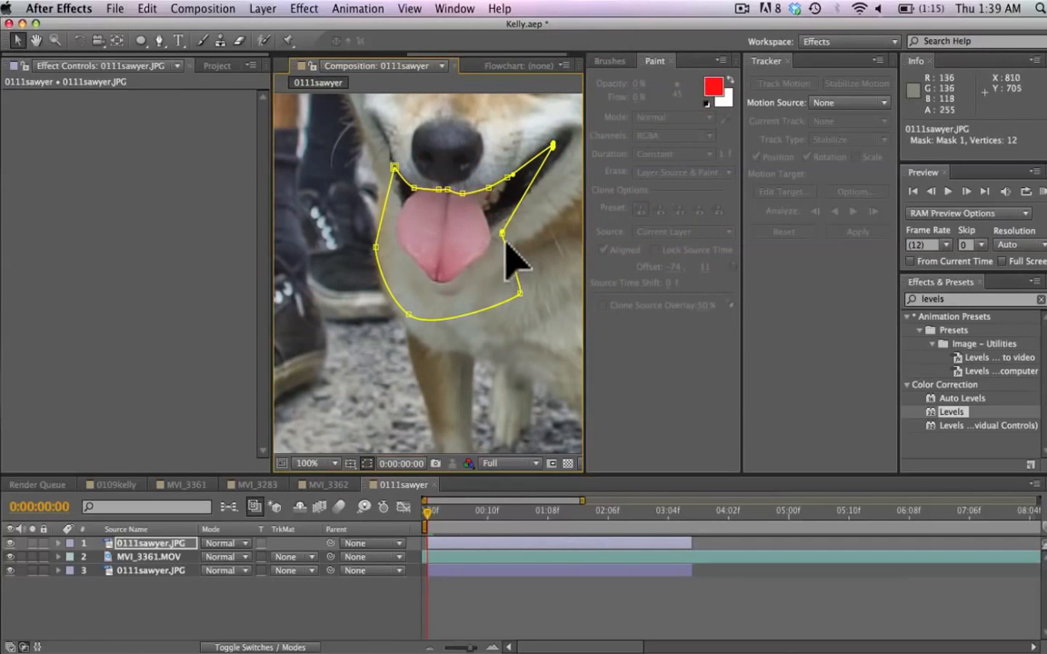
left_click_drag(503, 234, 513, 206)
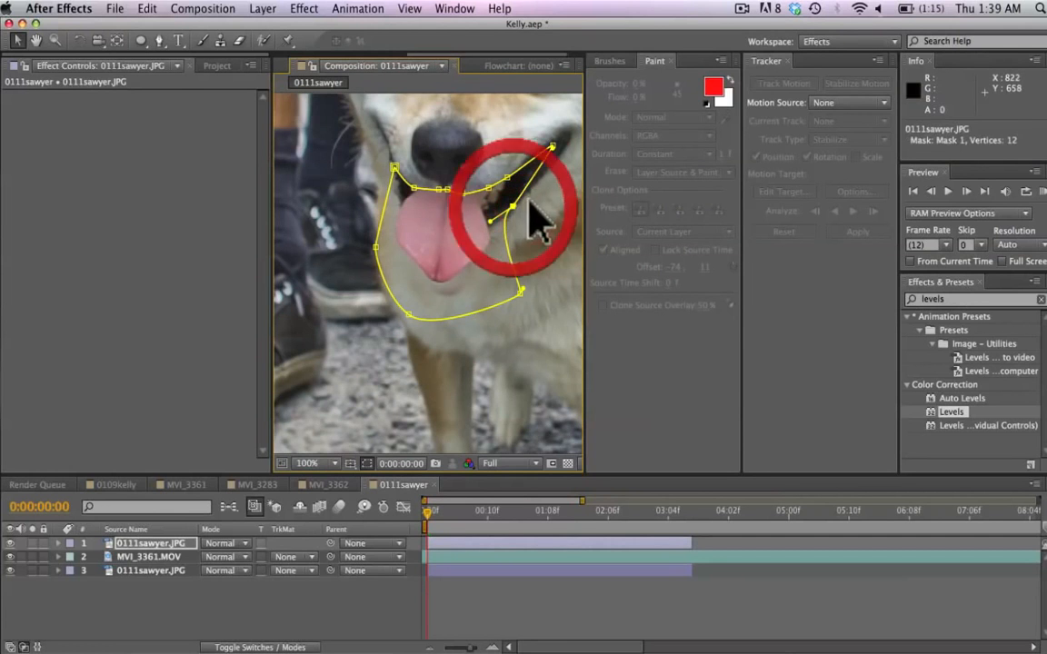
left_click(373, 584)
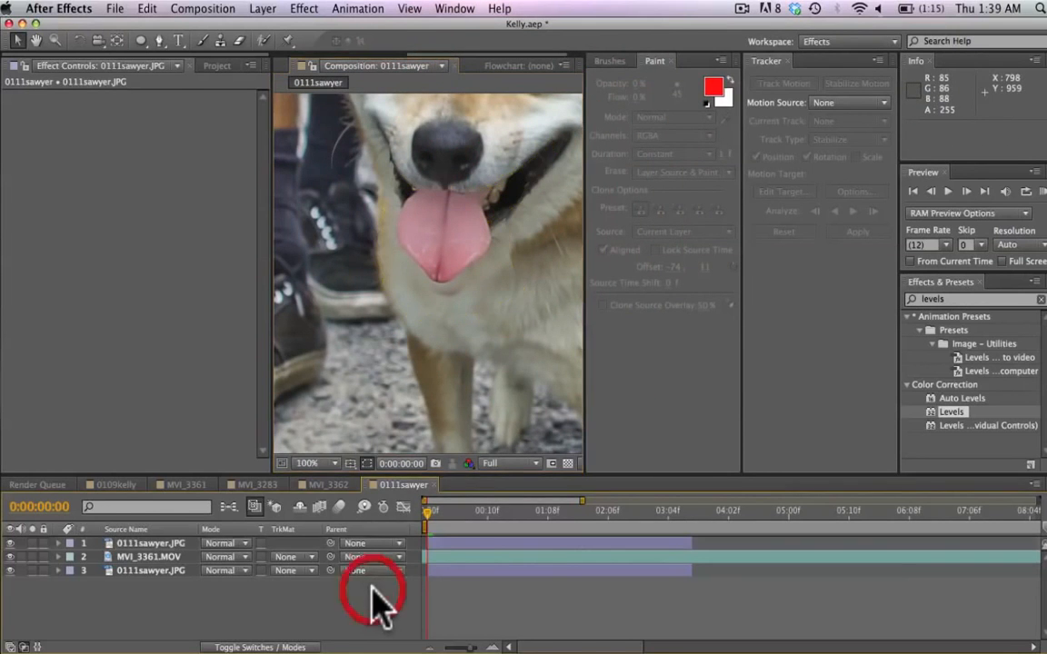
- Fit the whole frame in view, end the work area at 0:00:03:06 and run a RAM preview of the composite
scroll(495, 174, "down", 2)
scroll(499, 177, "down", 1)
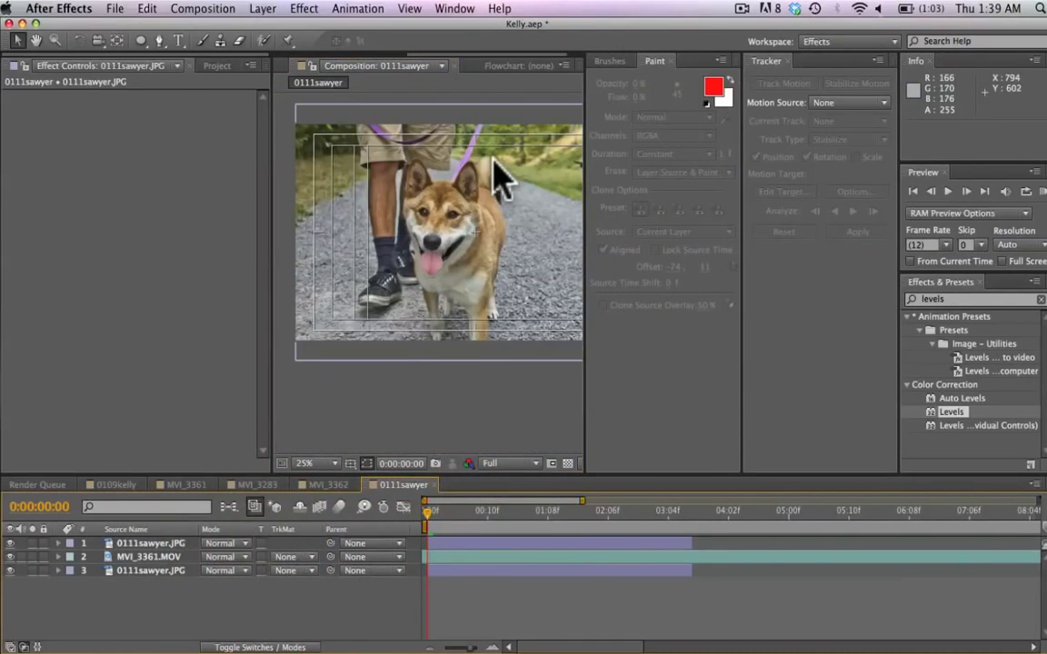
scroll(509, 181, "down", 1)
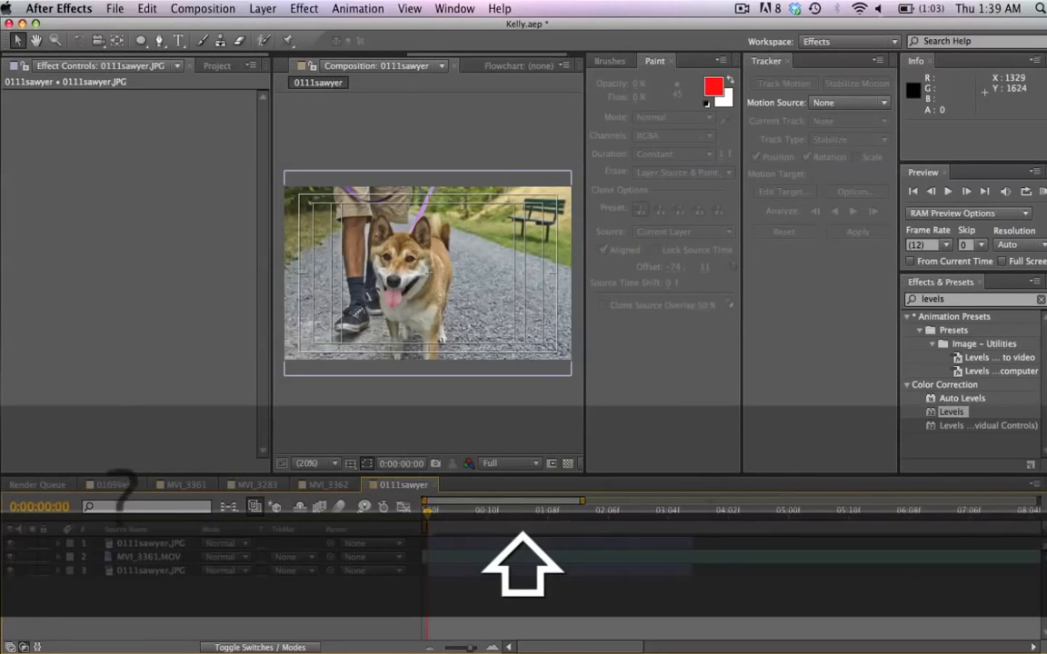
left_click_drag(580, 502, 495, 584)
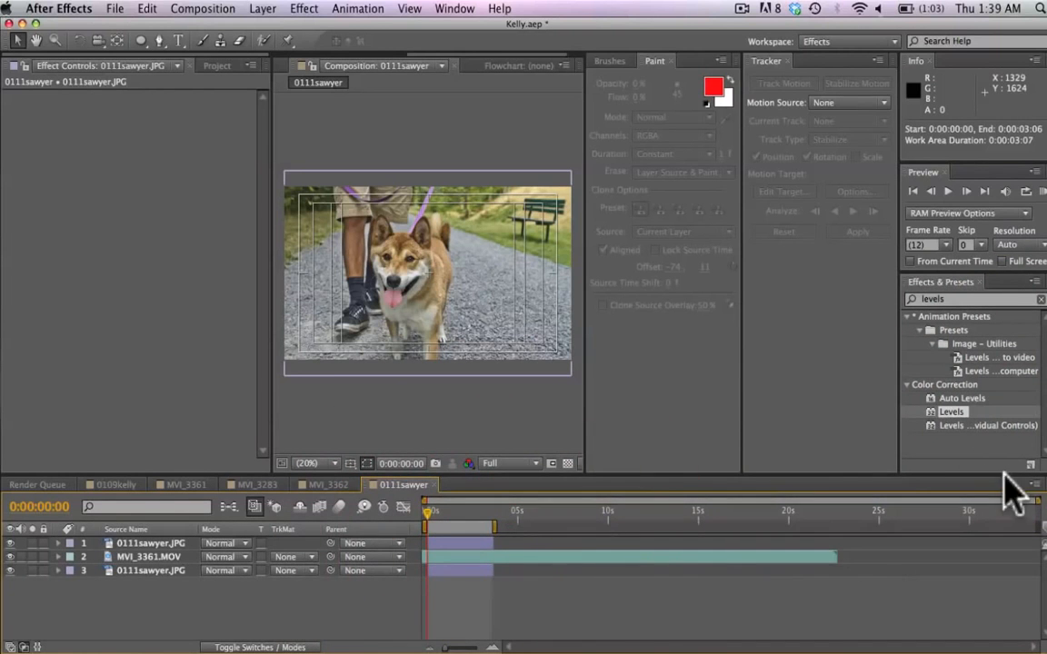
left_click_drag(1041, 503, 548, 502)
left_click(1026, 191)
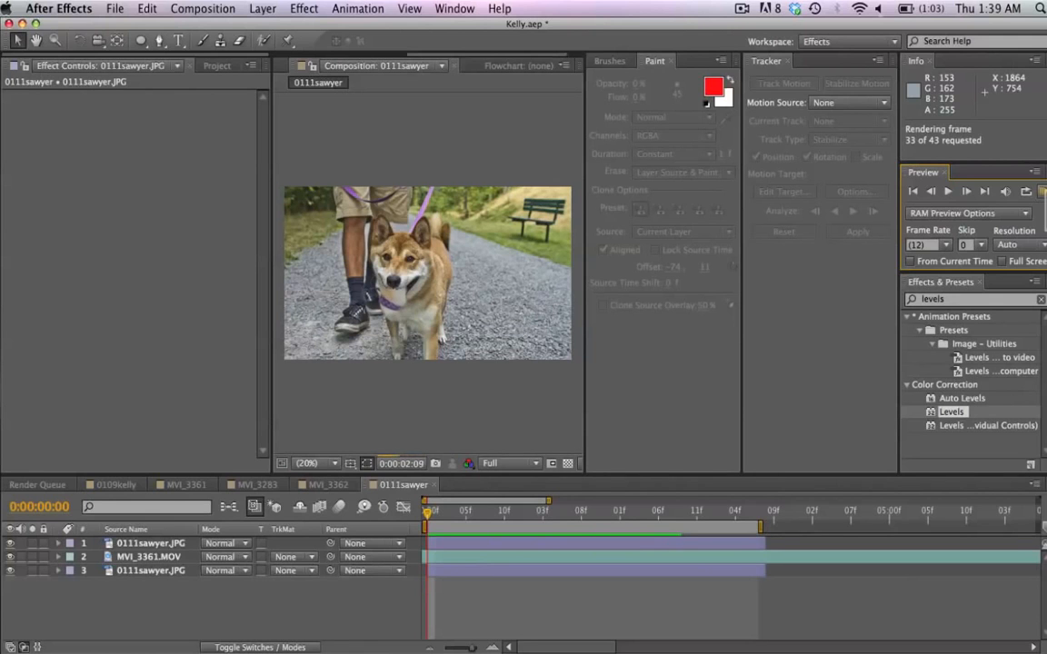
left_click(1044, 193)
left_click(1044, 193)
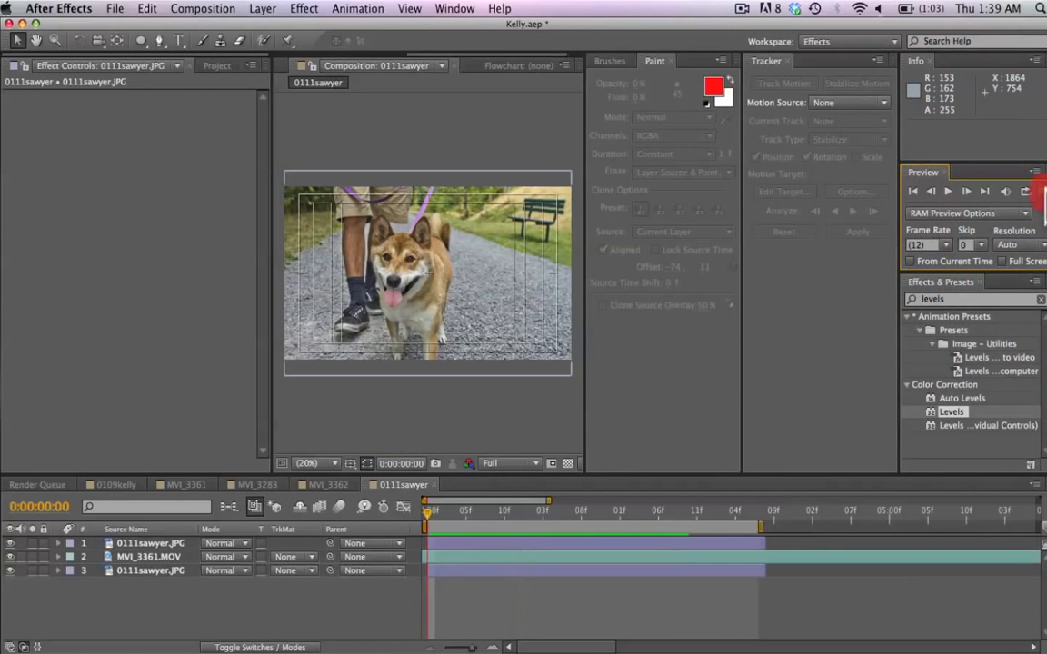
- Examine the moving mouth close up at 100% while scrubbing from the start to 0:00:00:09
scroll(454, 323, "up", 2)
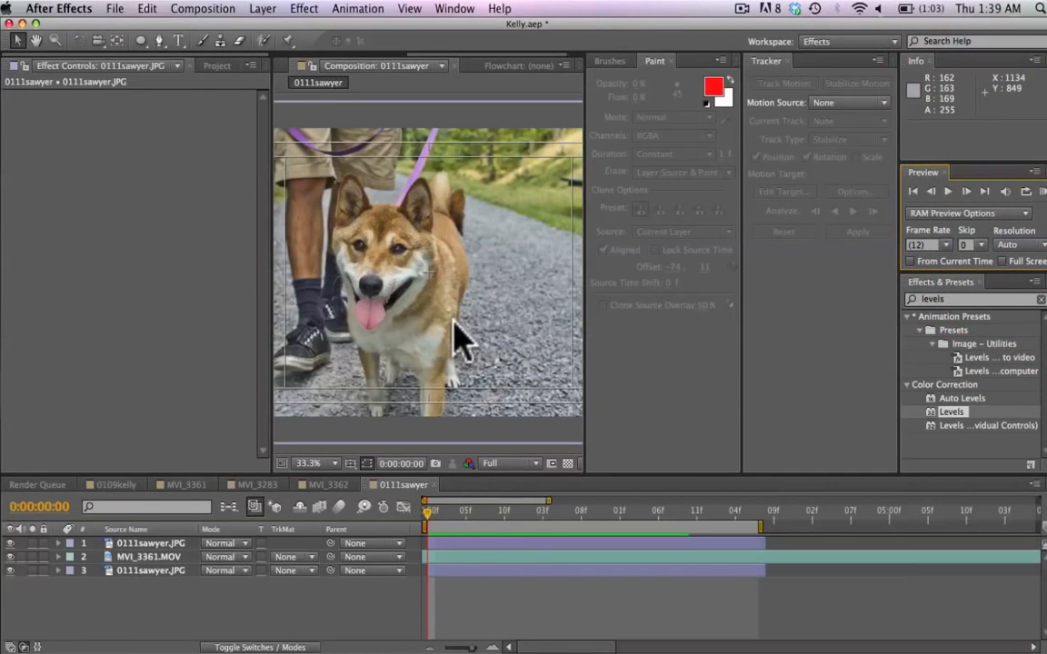
key("h")
left_click_drag(369, 295, 405, 296)
scroll(402, 296, "up", 2)
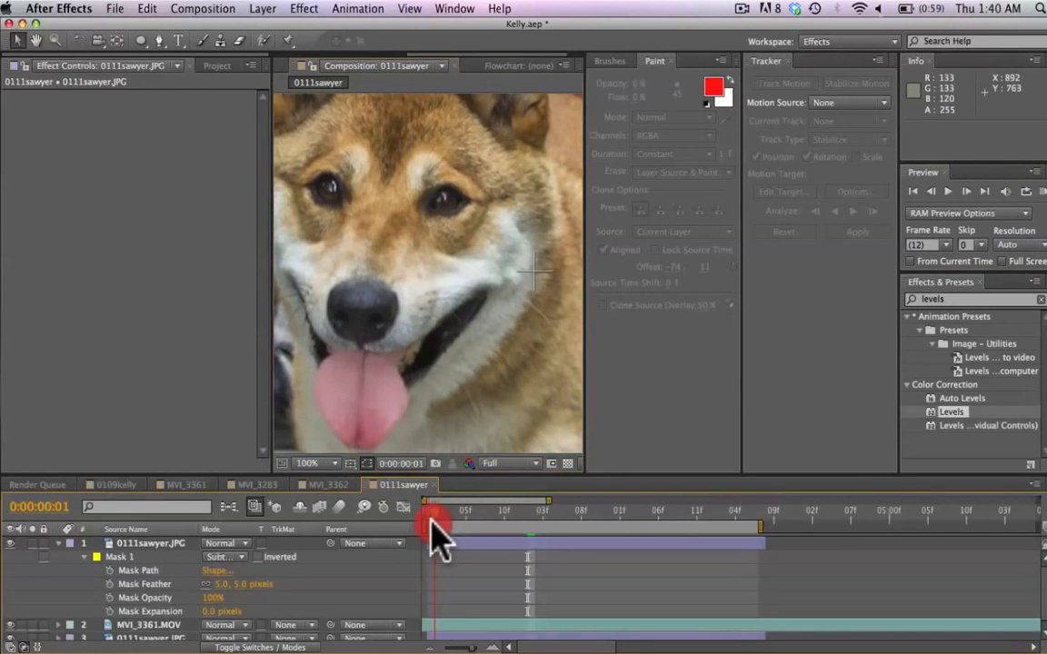
mouse_move(431, 520)
left_mouse_down()
mouse_move(435, 536)
mouse_move(438, 518)
mouse_move(465, 513)
mouse_move(425, 516)
mouse_move(442, 521)
mouse_move(424, 526)
mouse_move(435, 519)
left_mouse_up()
left_click_drag(438, 516, 496, 526)
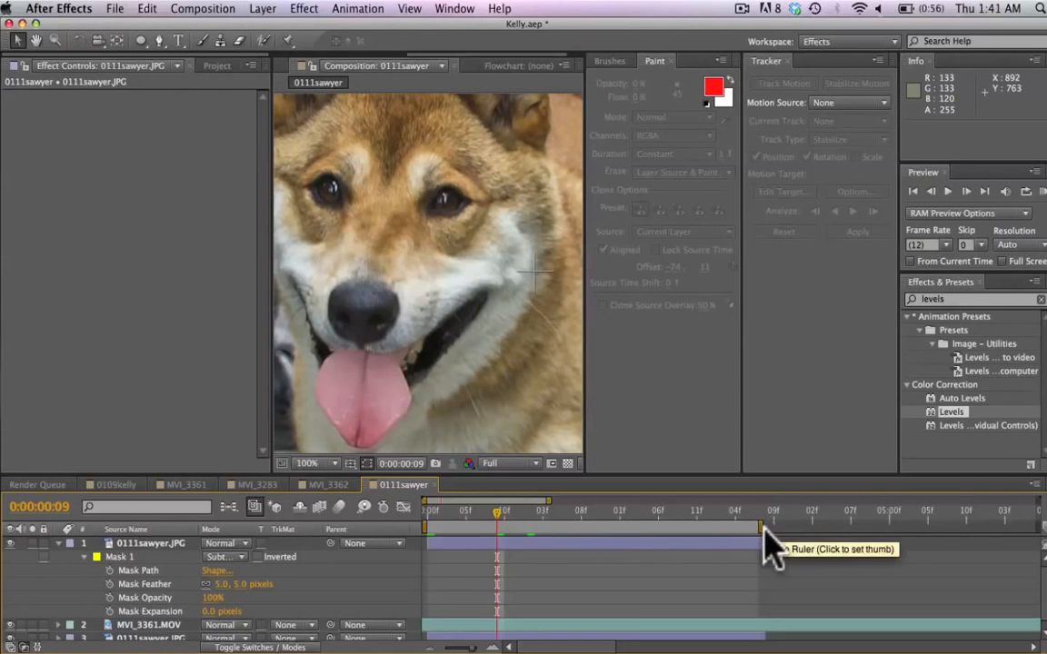
- Shorten the work area to end at 0:00:00:08 and run a RAM preview of that range
left_click_drag(762, 530, 492, 554)
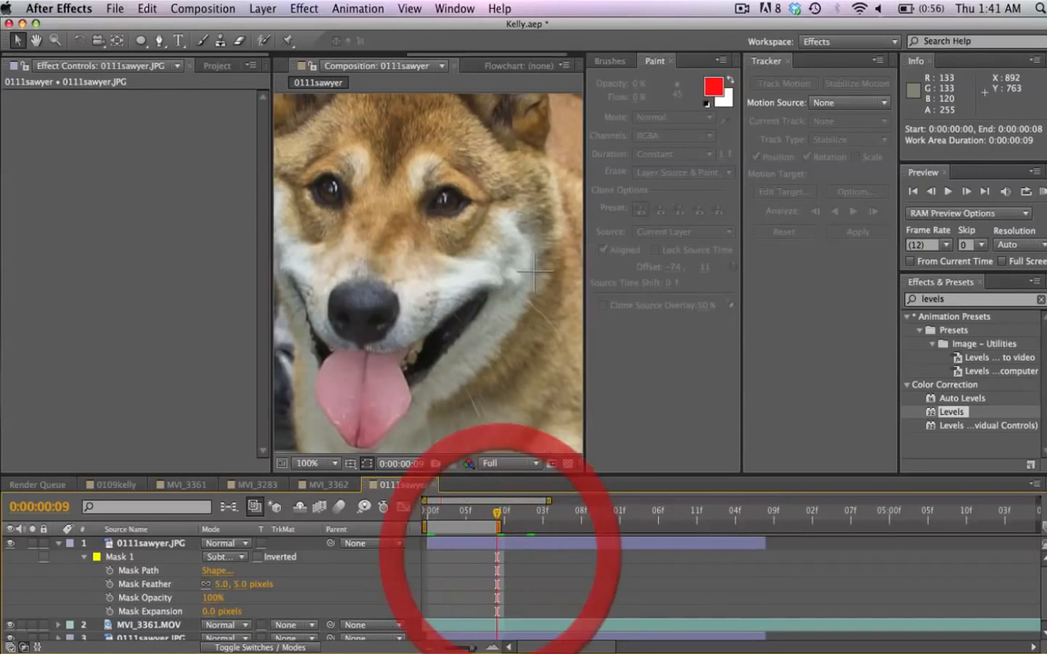
left_click(1027, 191)
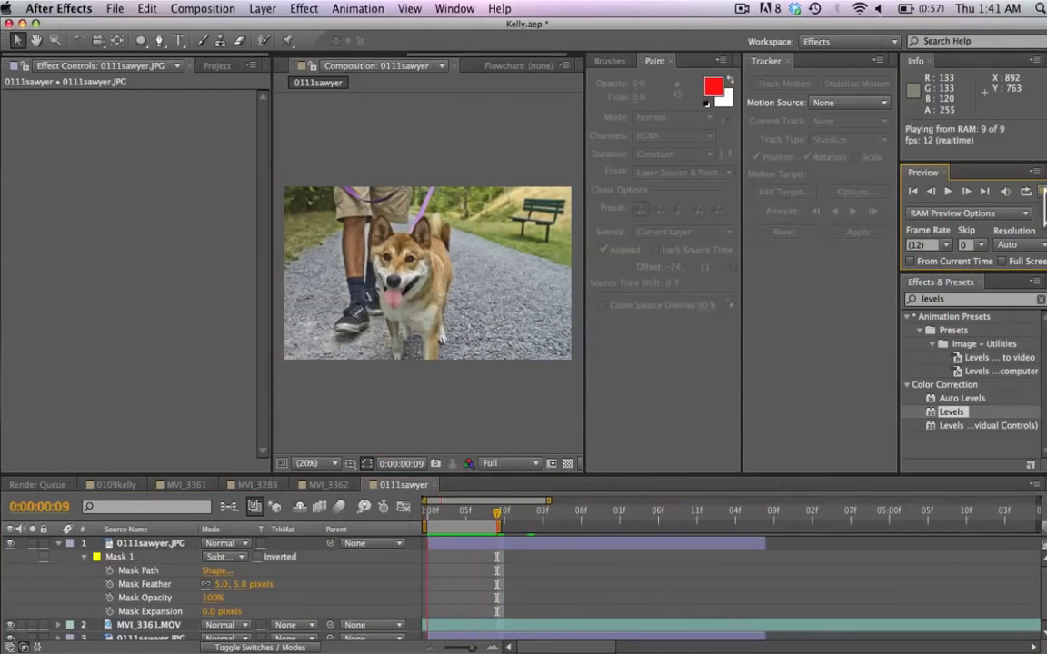
left_click(1043, 191)
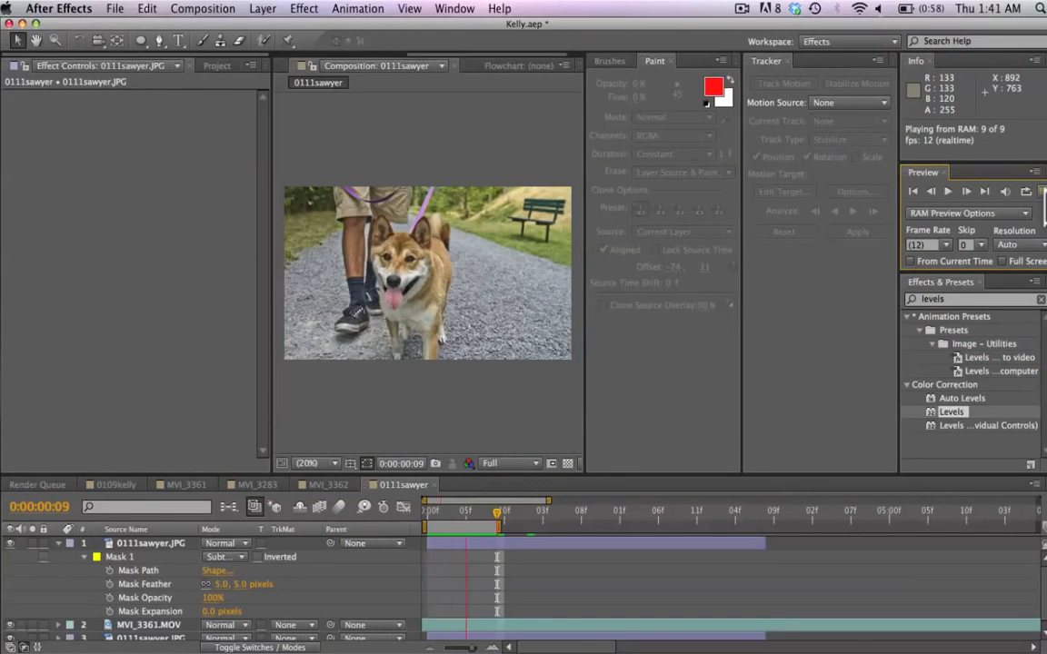